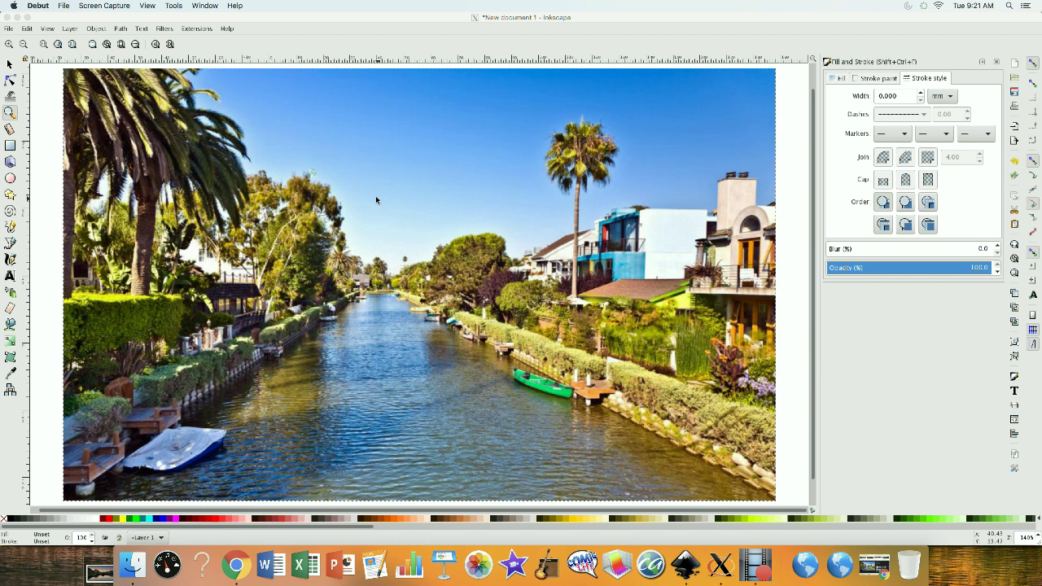
- Duplicate the canal photo in place
right_click(378, 130)
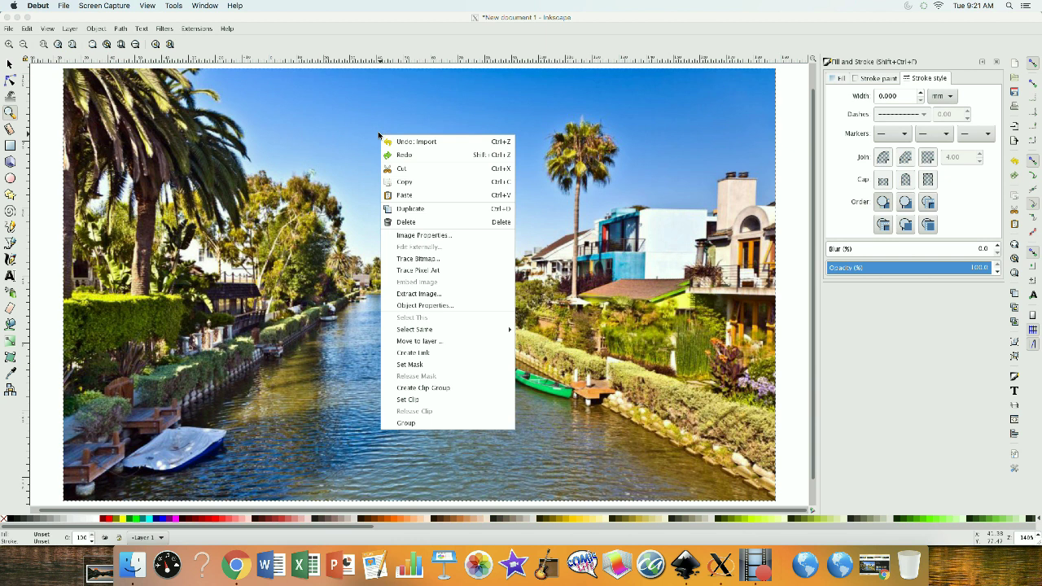
left_click(431, 209)
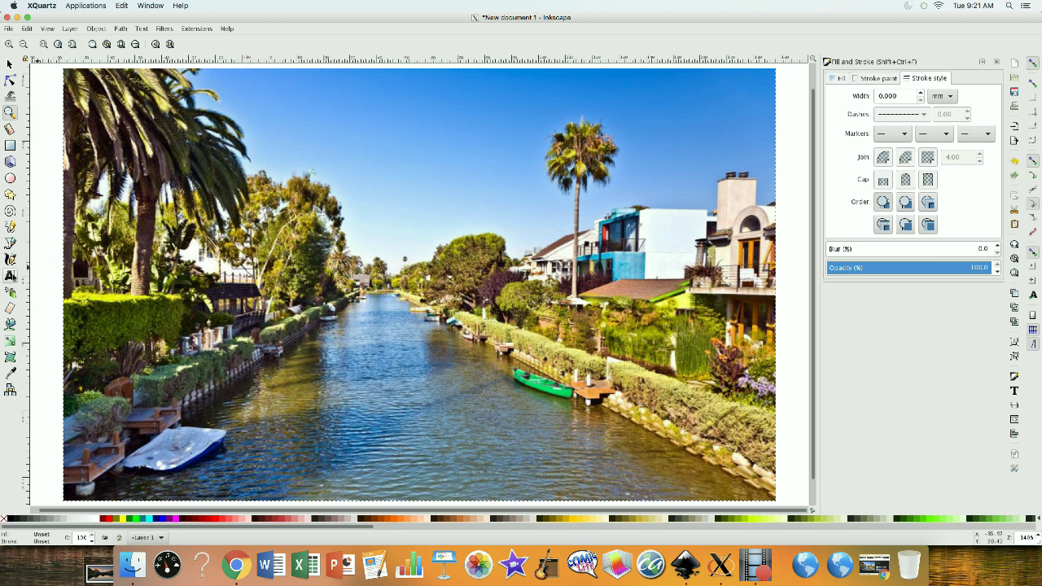
- Add the text "class 2023" over the upper part of the photo at font size 144
left_click(10, 275)
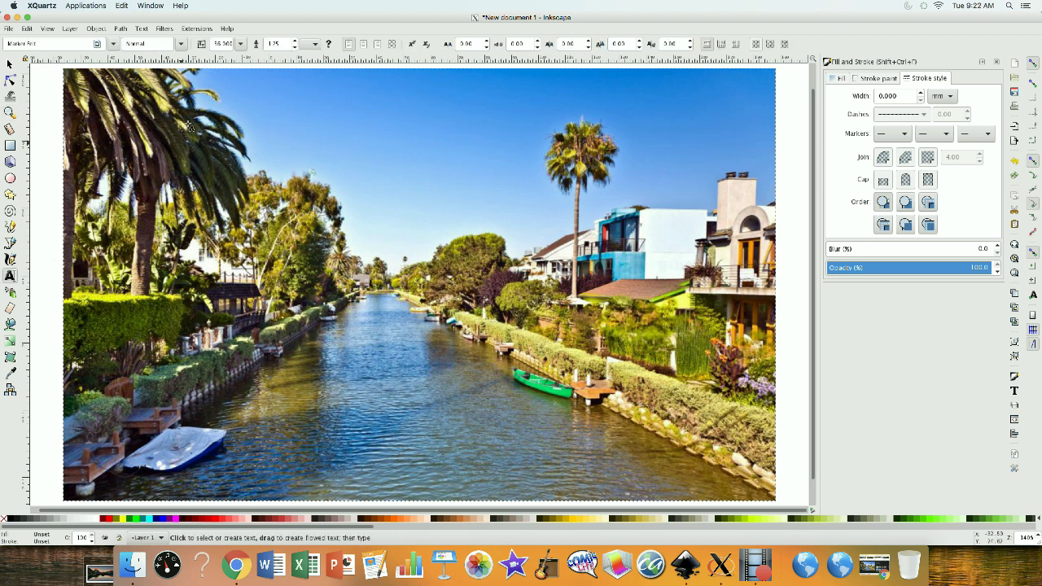
left_click(240, 44)
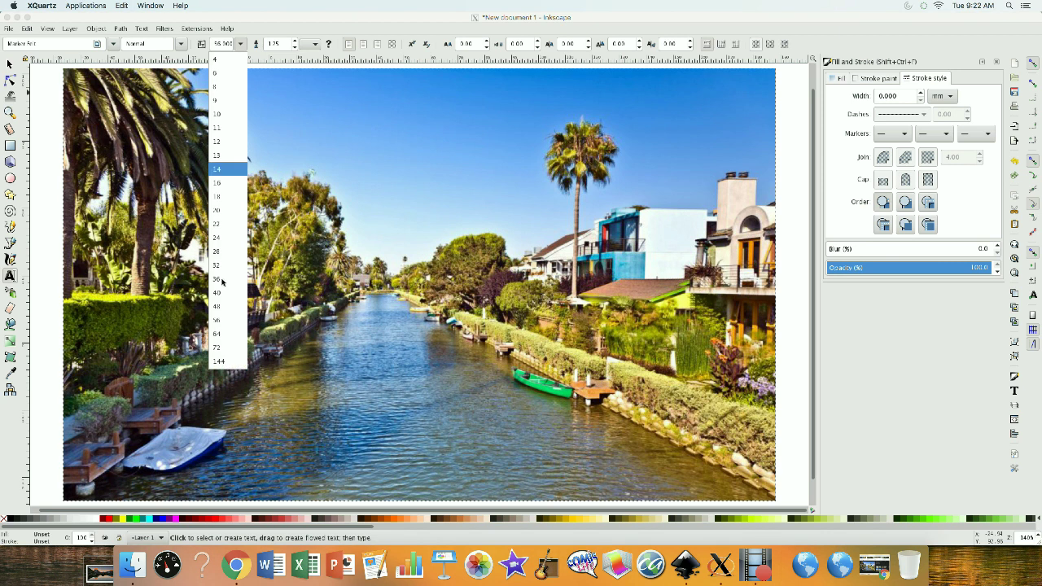
left_click(222, 362)
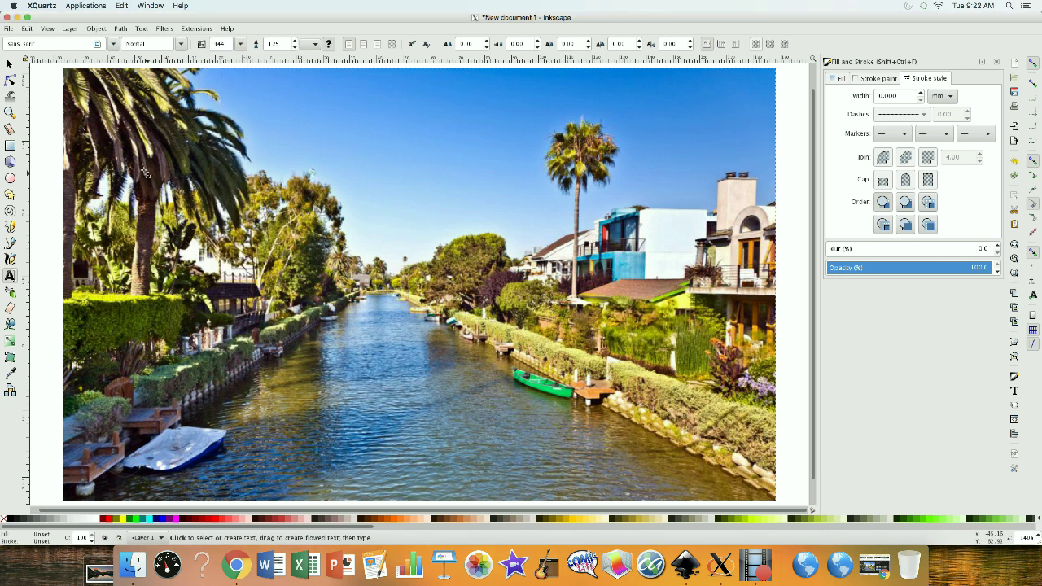
left_click(145, 173)
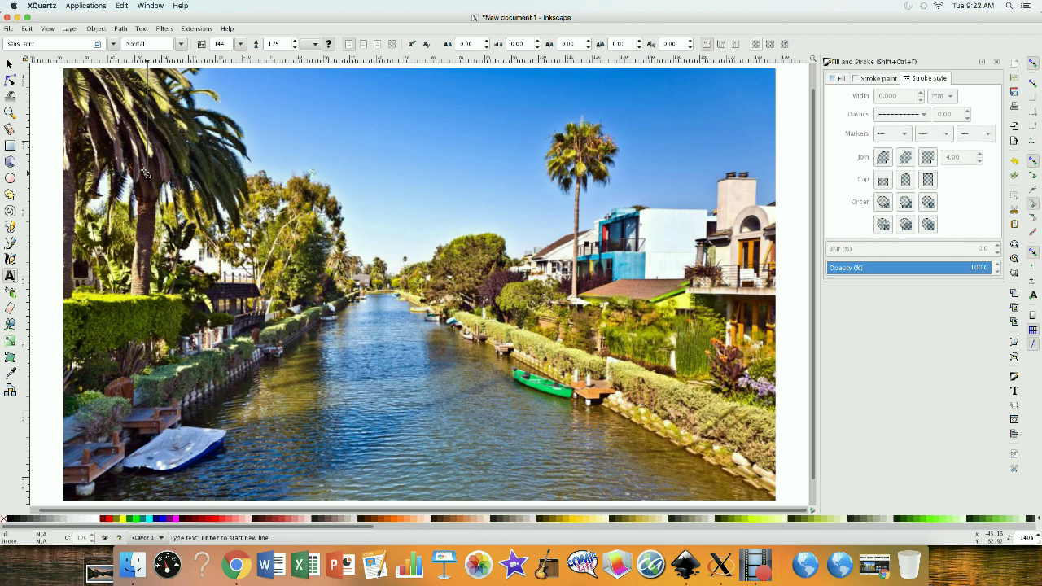
type("class")
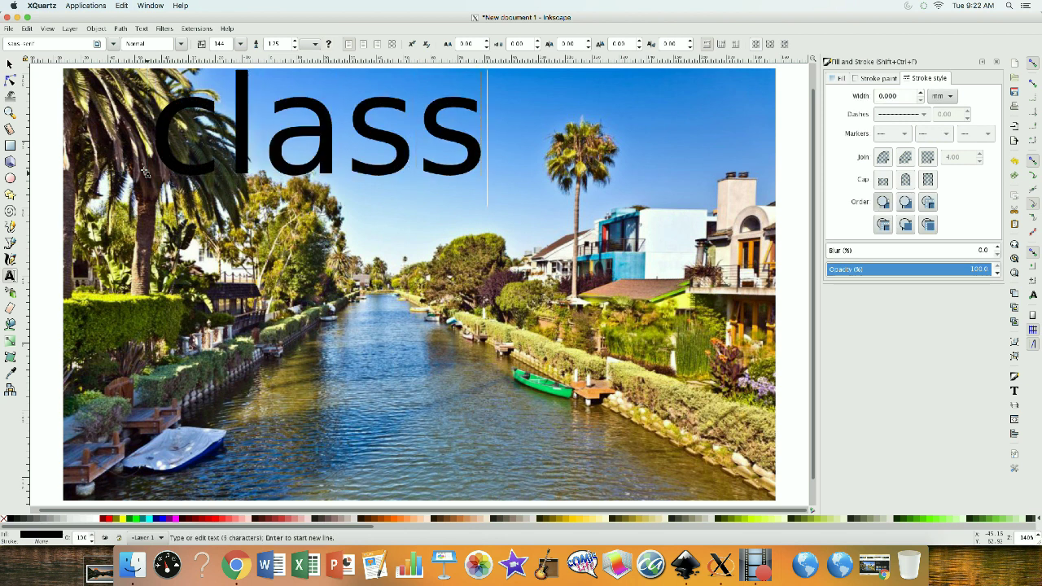
type(" 202")
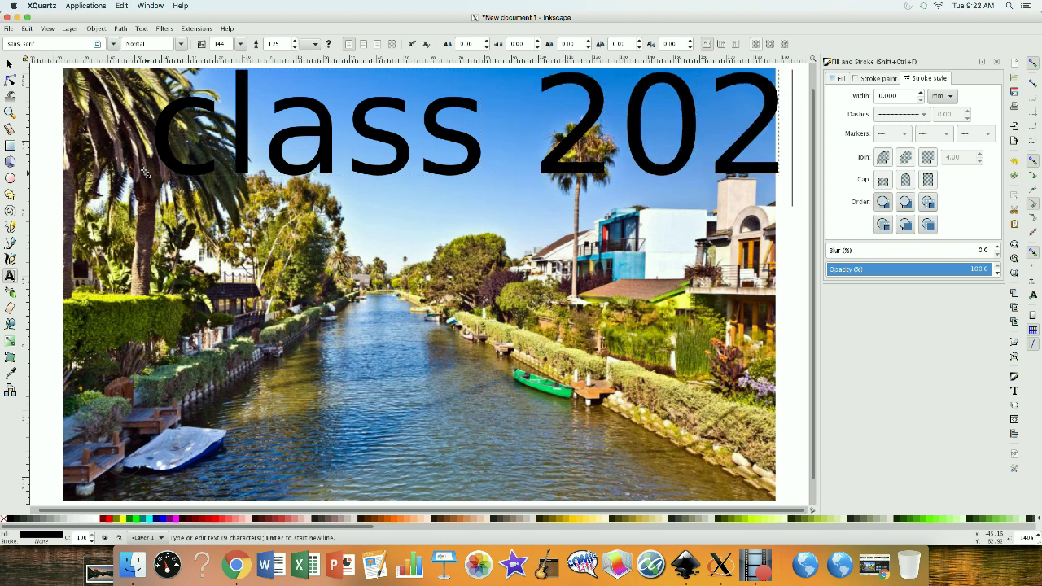
type("3")
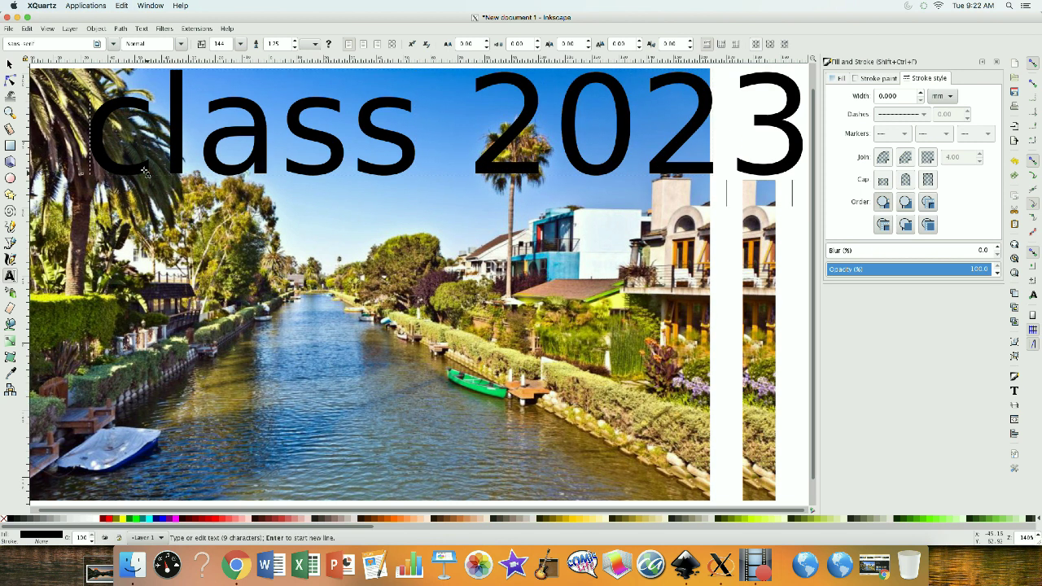
key("Escape")
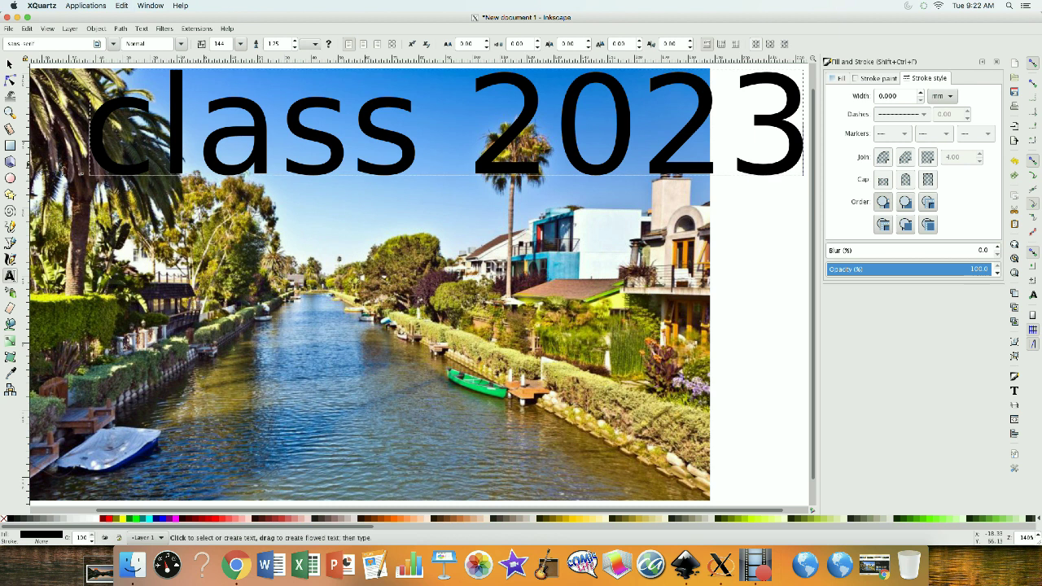
- Narrow the "class 2023" text to about 228 mm wide and move it to the middle of the photo
left_click(10, 64)
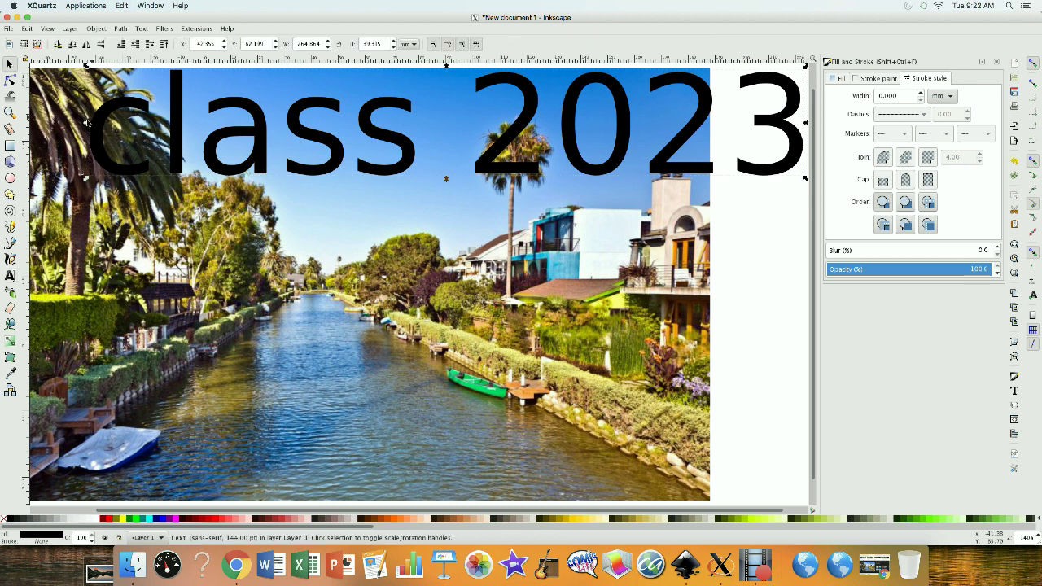
left_click_drag(87, 124, 186, 124)
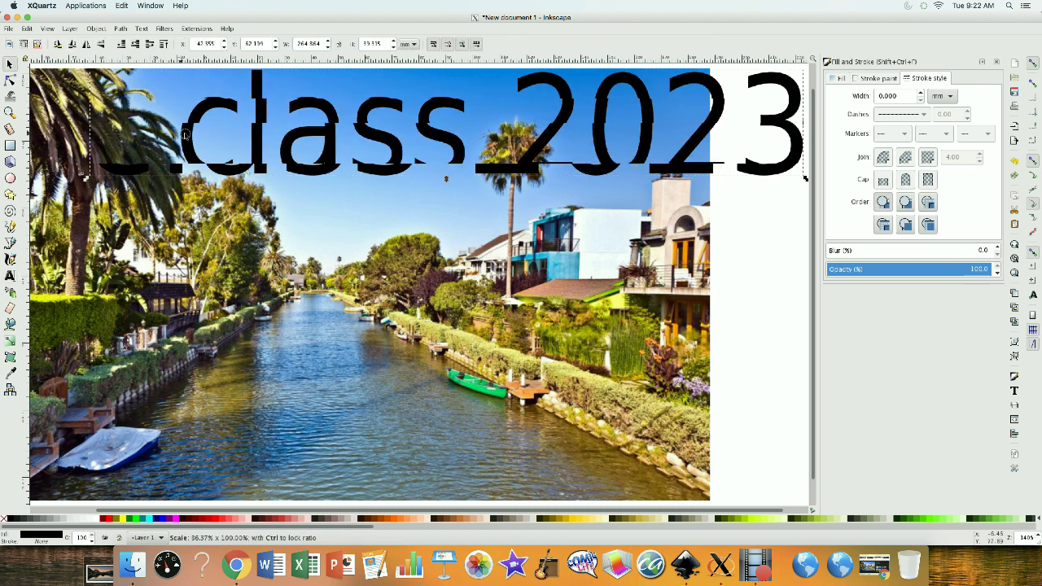
left_click_drag(308, 104, 146, 260)
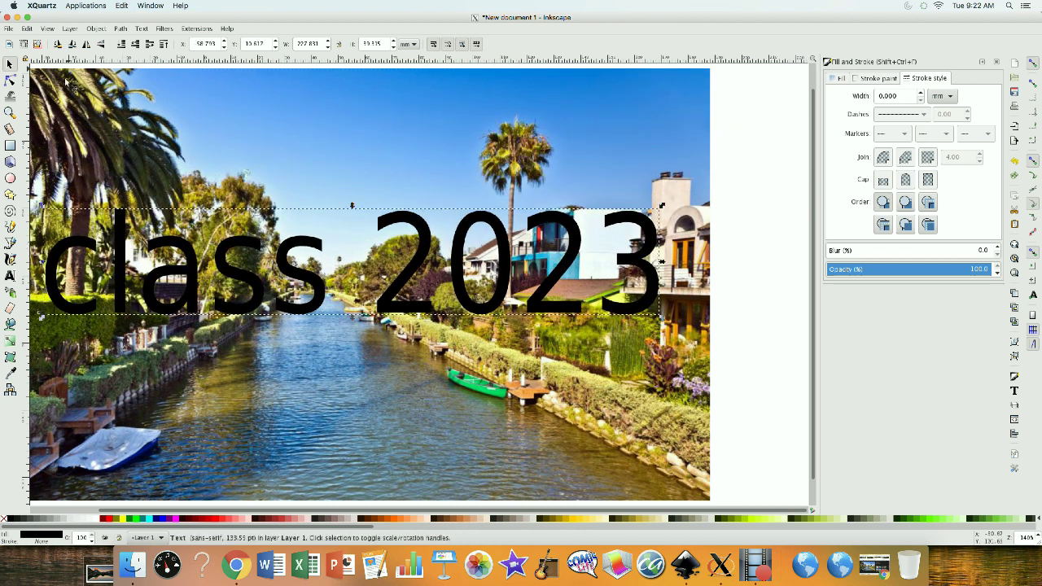
- Change the text's font to Silom and shift it slightly so it fits within the photo's width
left_click(10, 275)
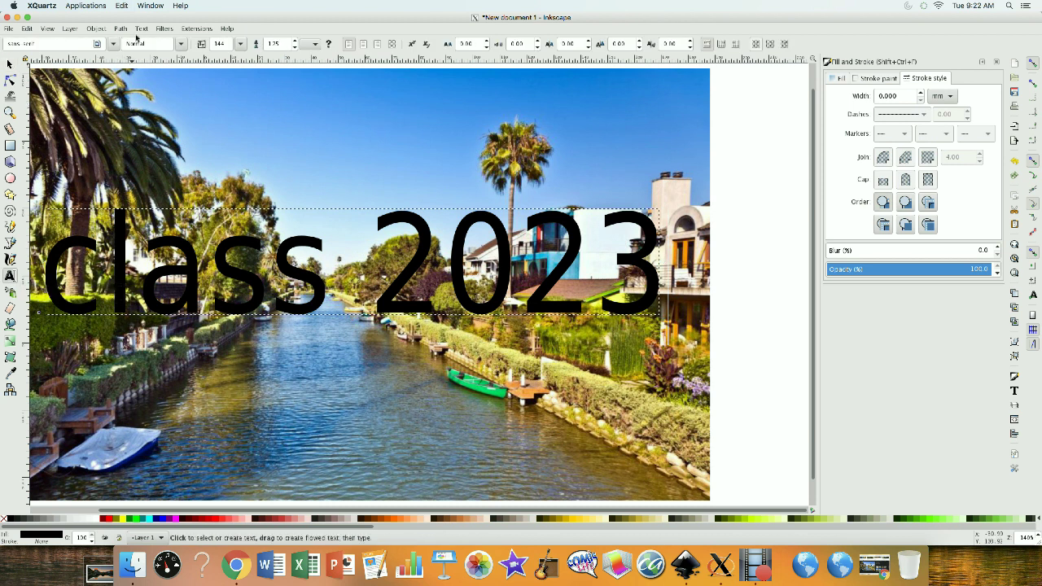
left_click(97, 45)
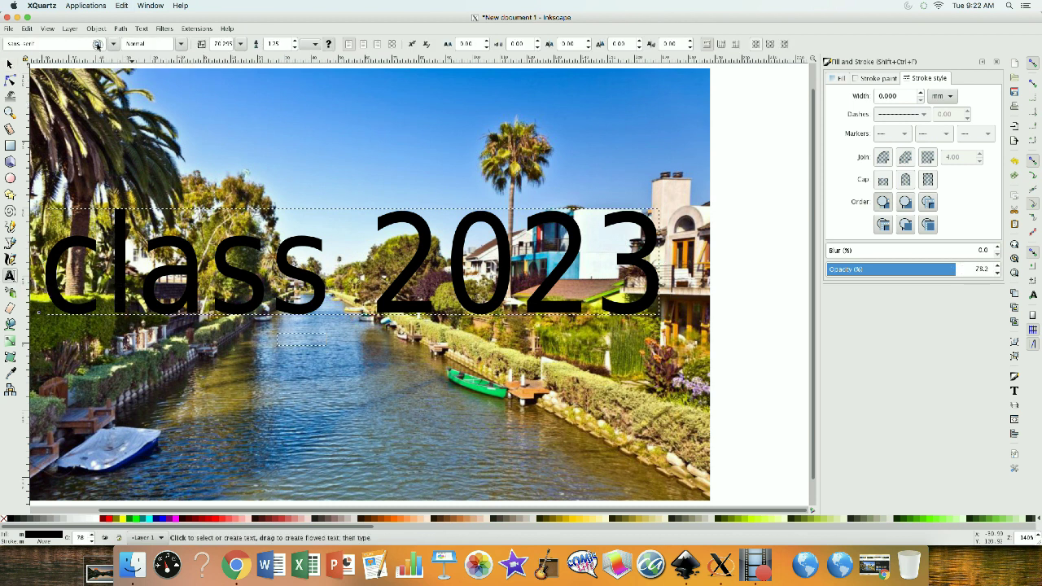
left_click(111, 43)
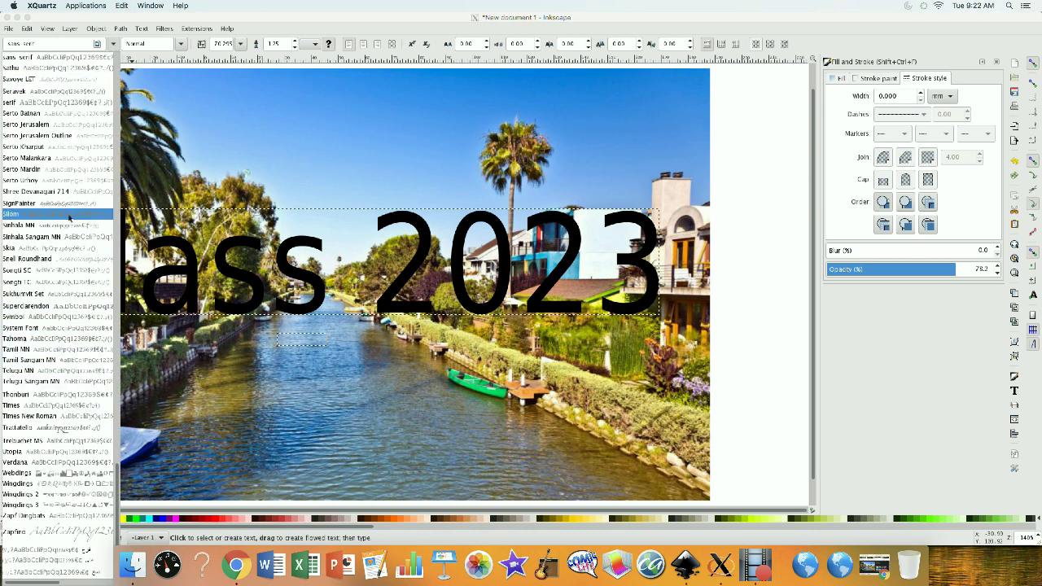
left_click(69, 215)
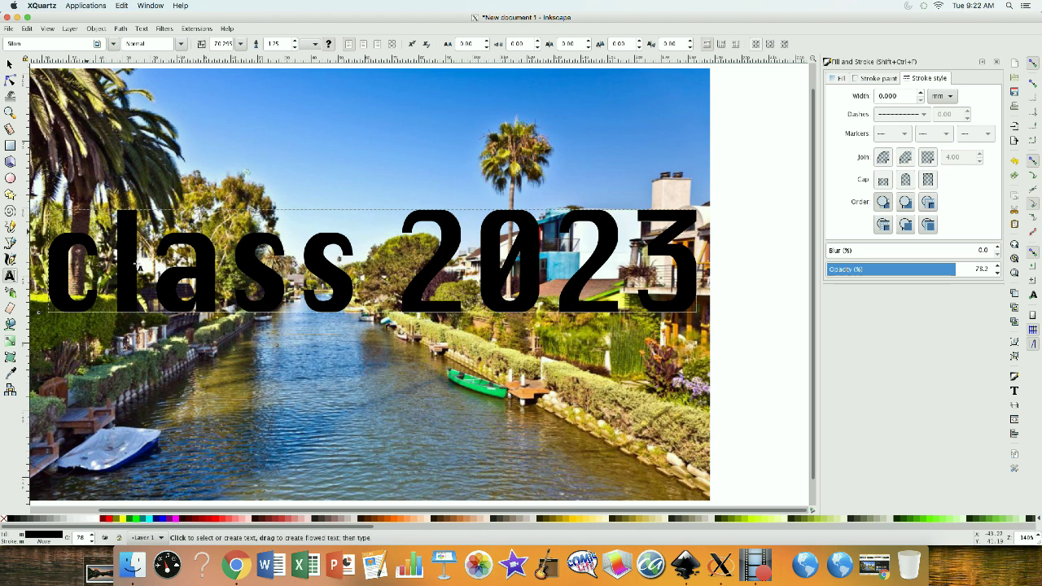
left_click(10, 64)
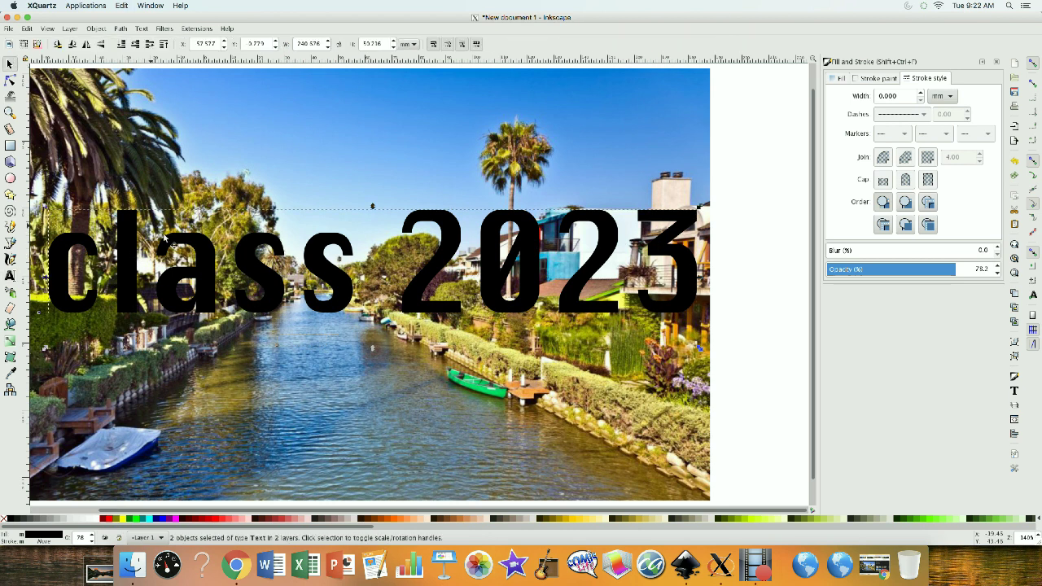
left_click_drag(183, 244, 169, 240)
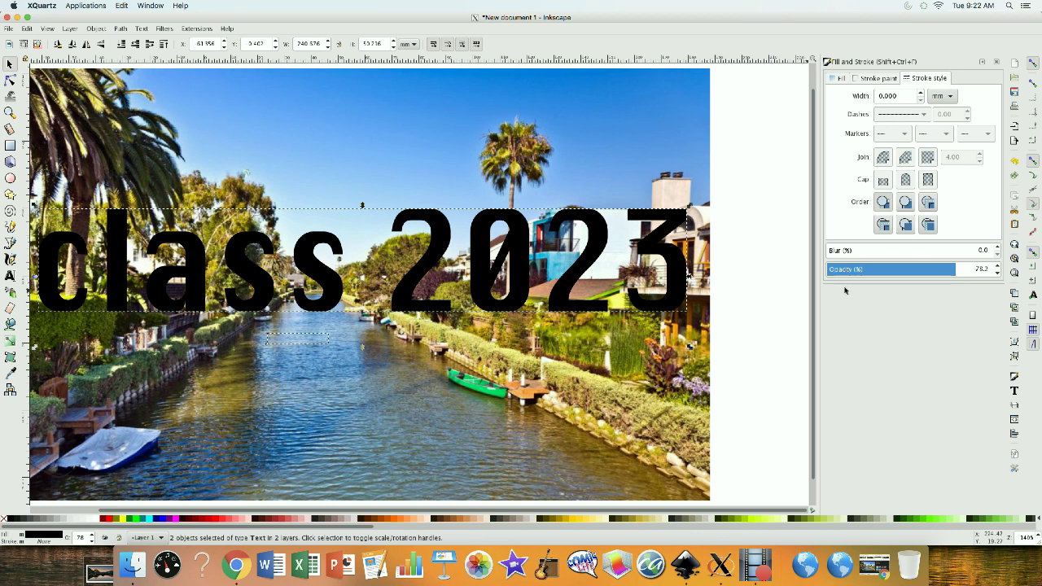
- Lower the text's opacity to 53.6% and duplicate the text in place
left_click(912, 269)
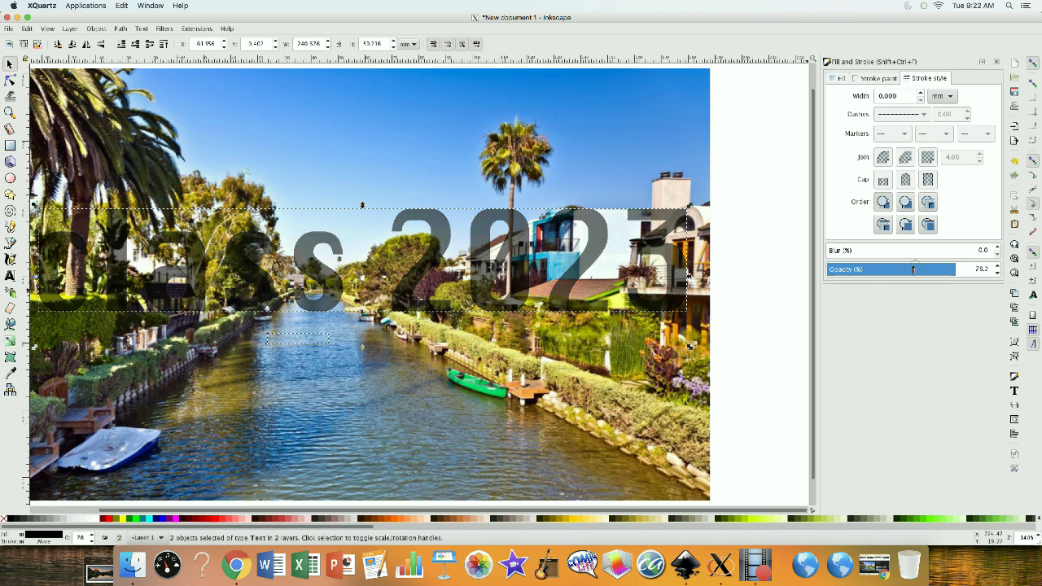
right_click(439, 220)
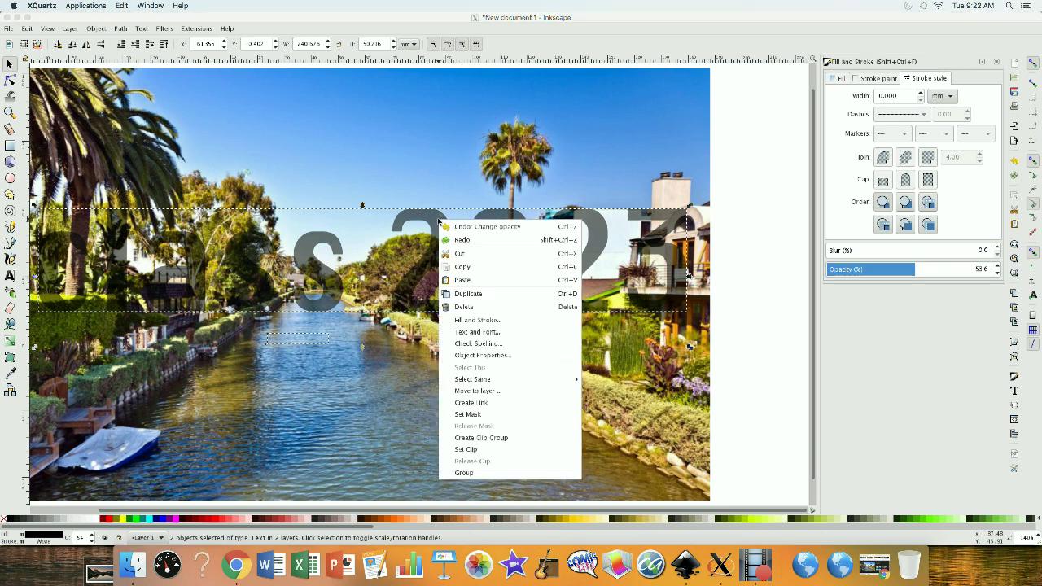
left_click(468, 293)
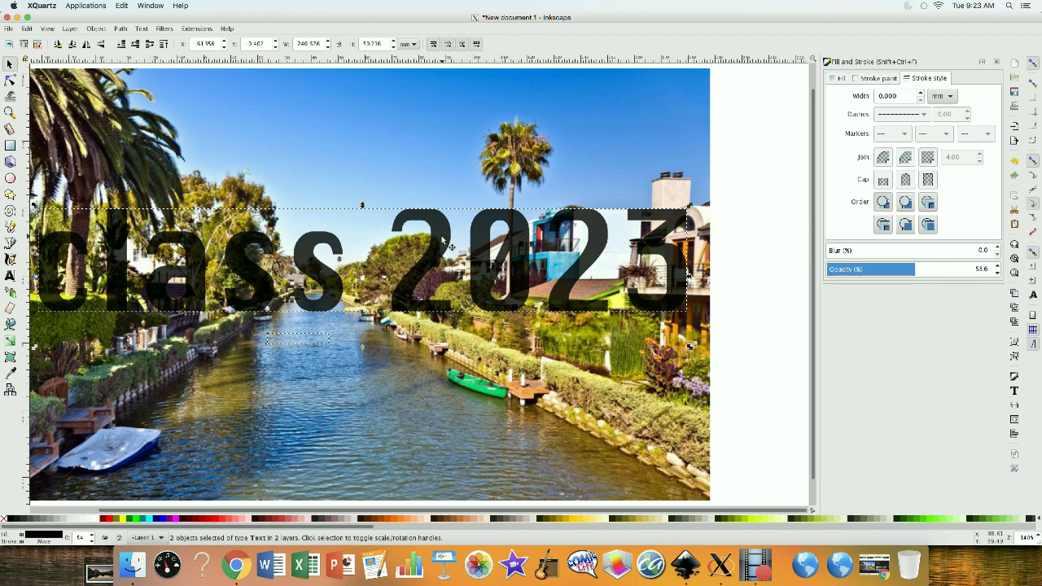
- Add the top photo copy to the text selection and set the text as its clip
key("shift")
left_click(465, 136, "shift")
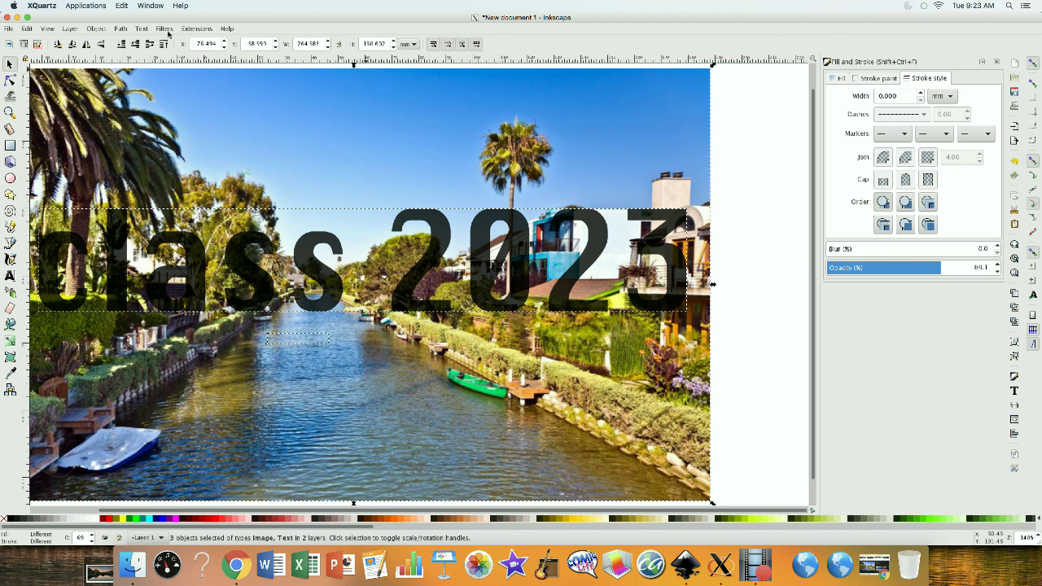
left_click(99, 29)
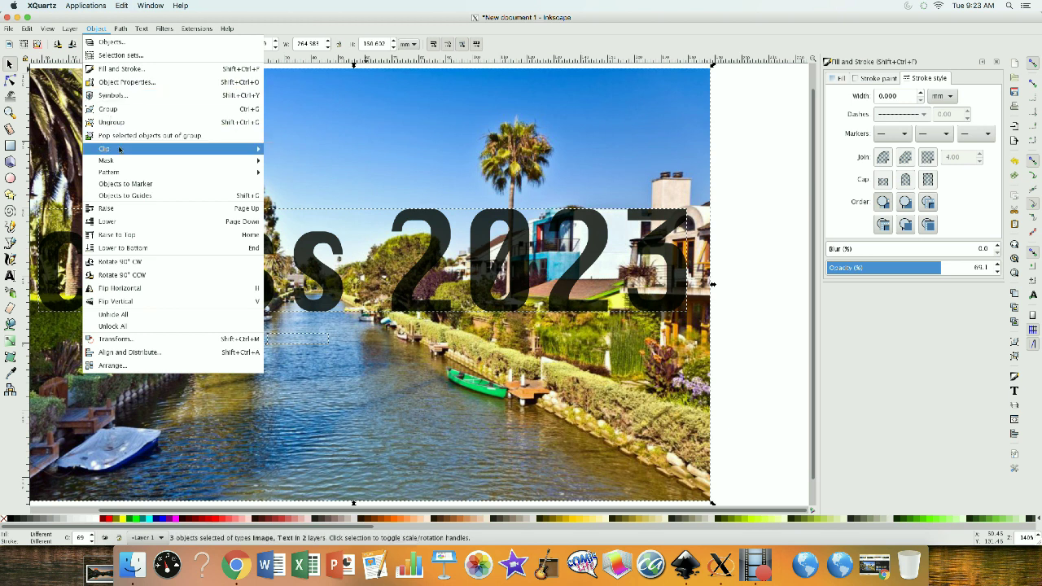
mouse_move(119, 150)
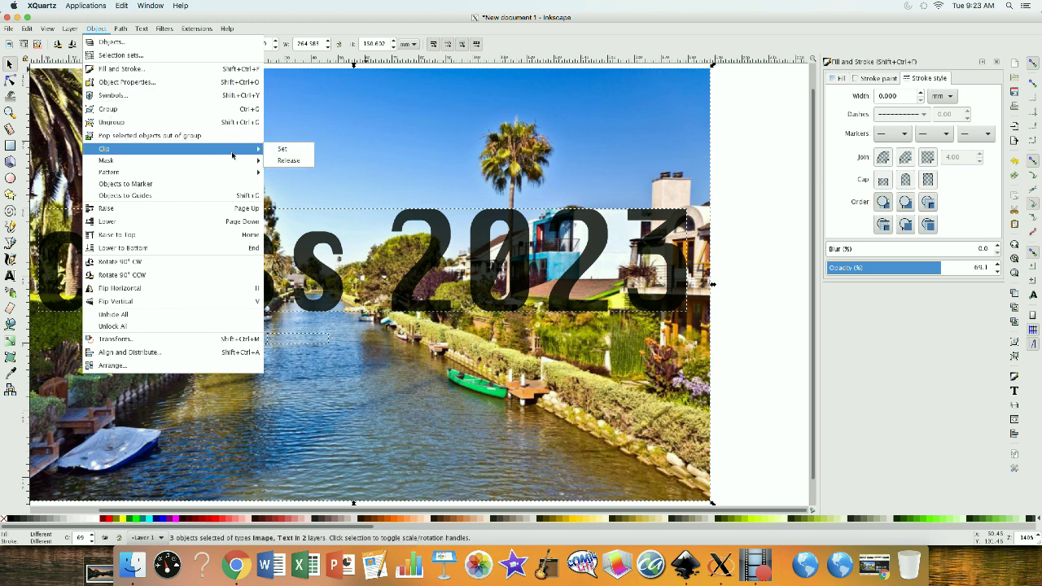
left_click(284, 154)
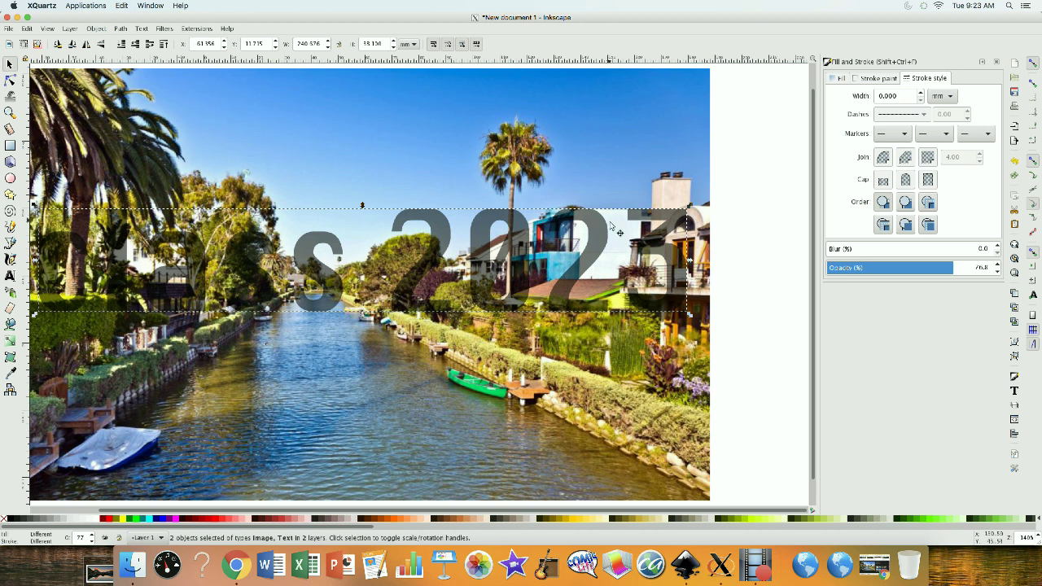
- Move the translucent text and the clipped photo apart to check the clip, and undo both moves
left_click_drag(692, 259, 733, 347)
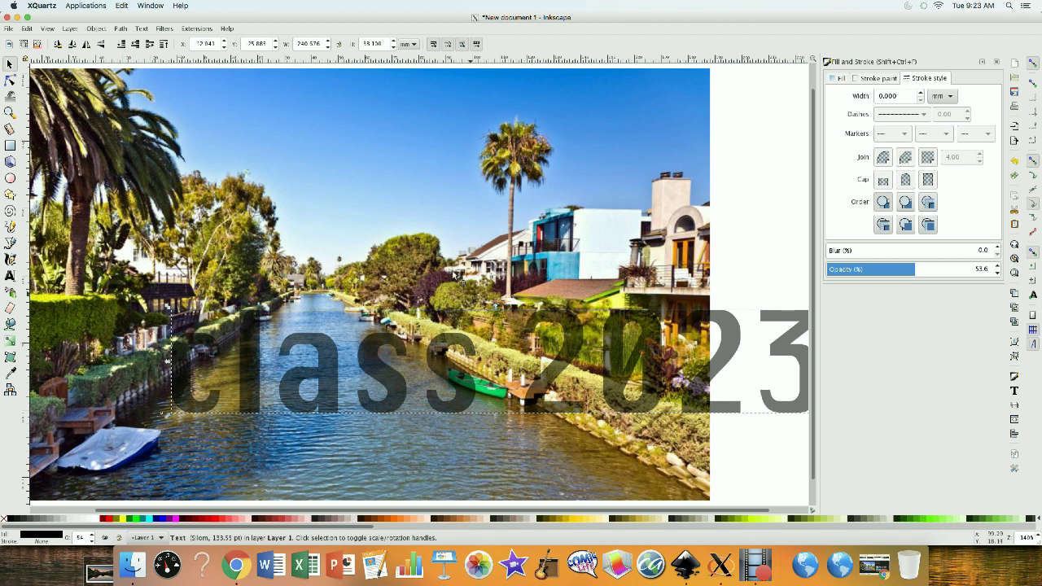
left_click(481, 257)
left_click_drag(449, 262, 607, 259)
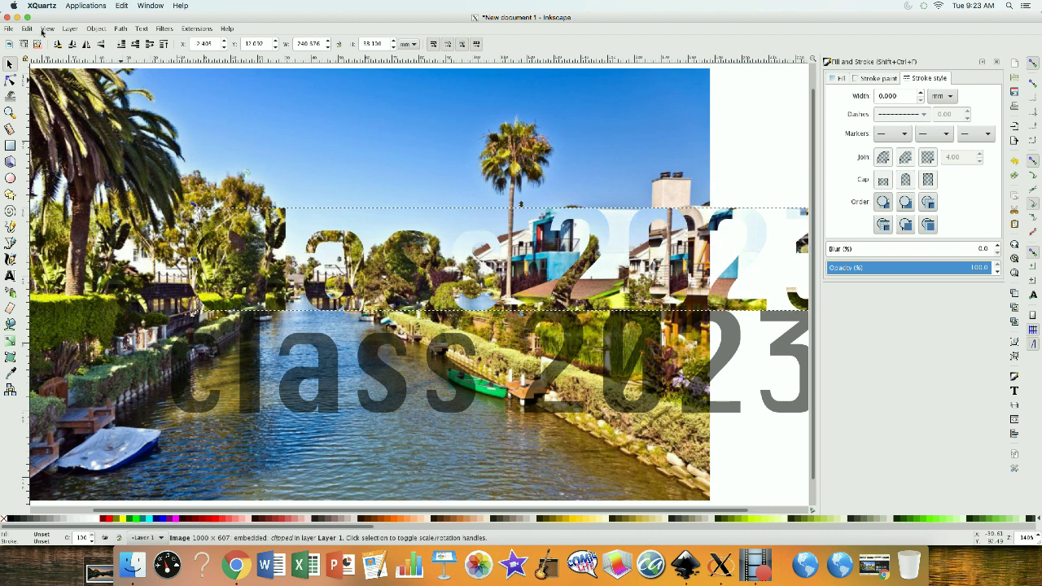
key("ctrl+z")
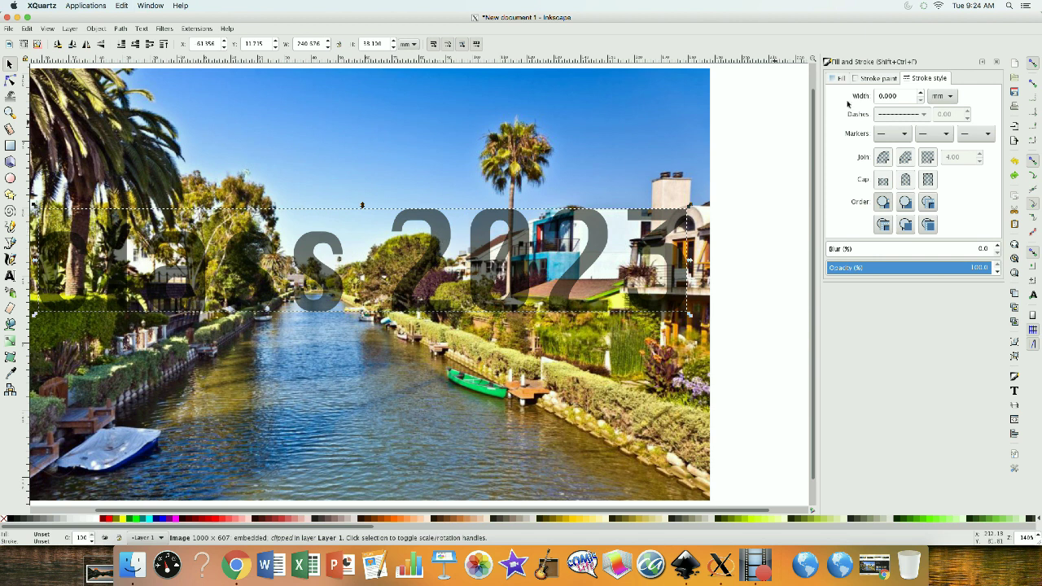
- Give the clipped photo a swatch stroke paint and increase its stroke width
left_click(876, 78)
left_click(854, 97)
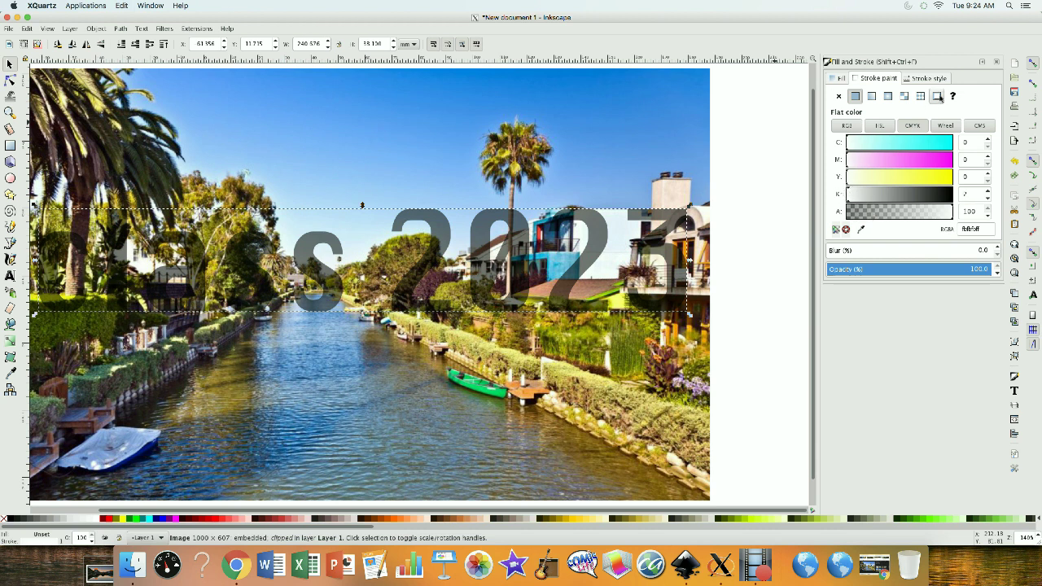
left_click(937, 97)
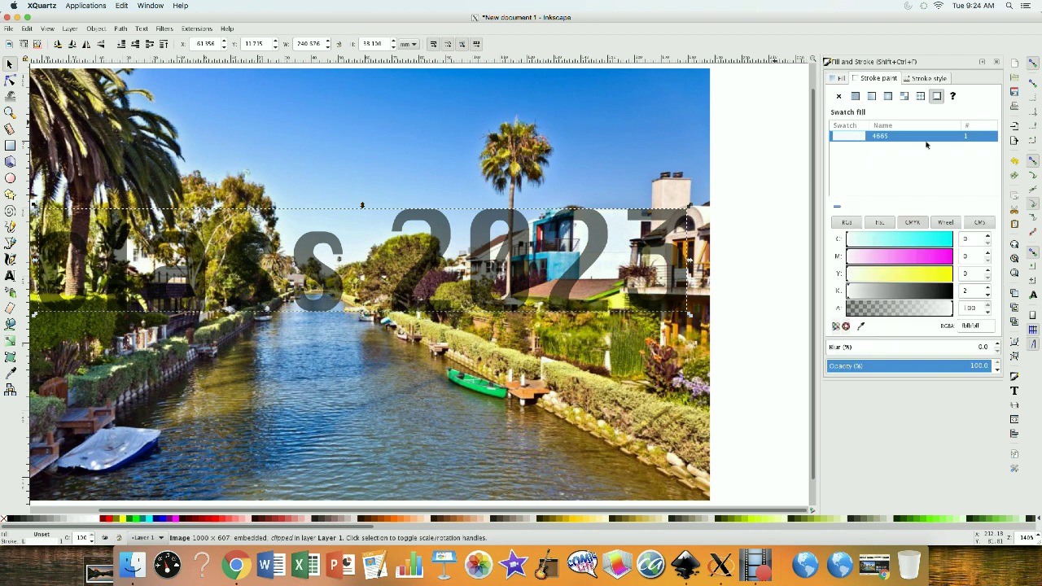
left_click(921, 79)
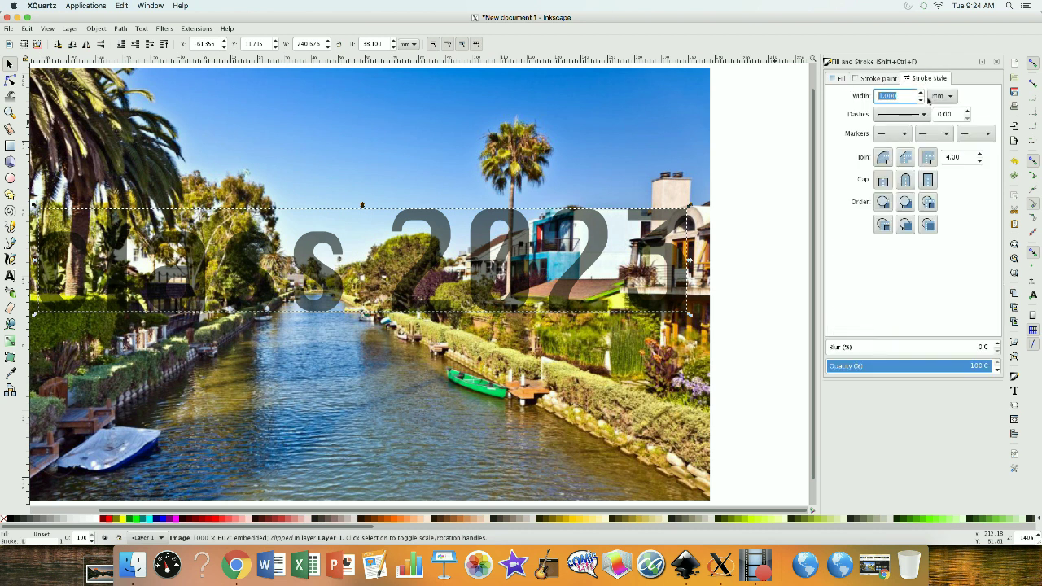
left_click(921, 92)
- Select the translucent text and switch its stroke width unit to centimetres
left_click(673, 232)
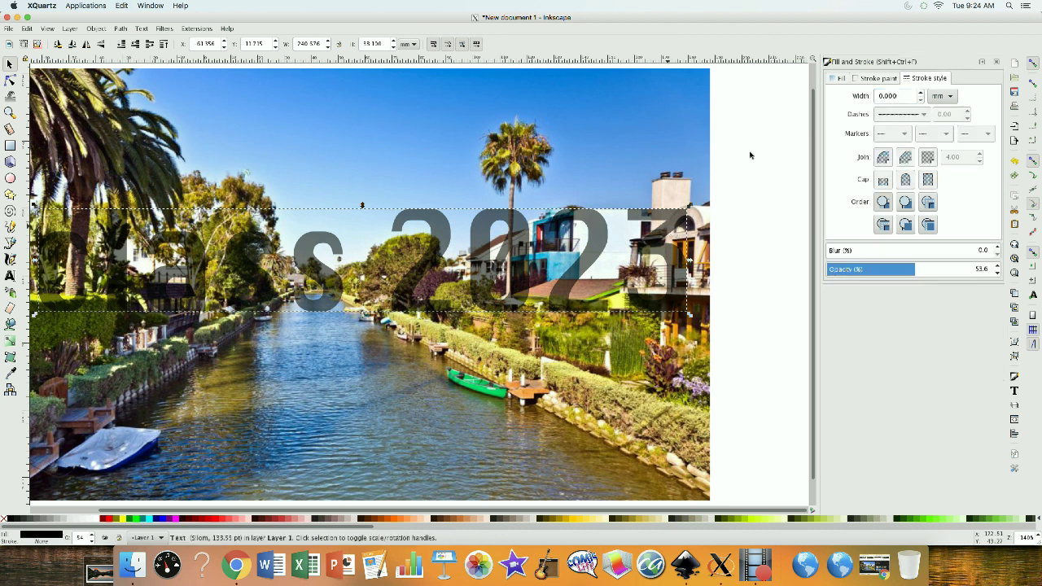
left_click(921, 93)
left_click(920, 99)
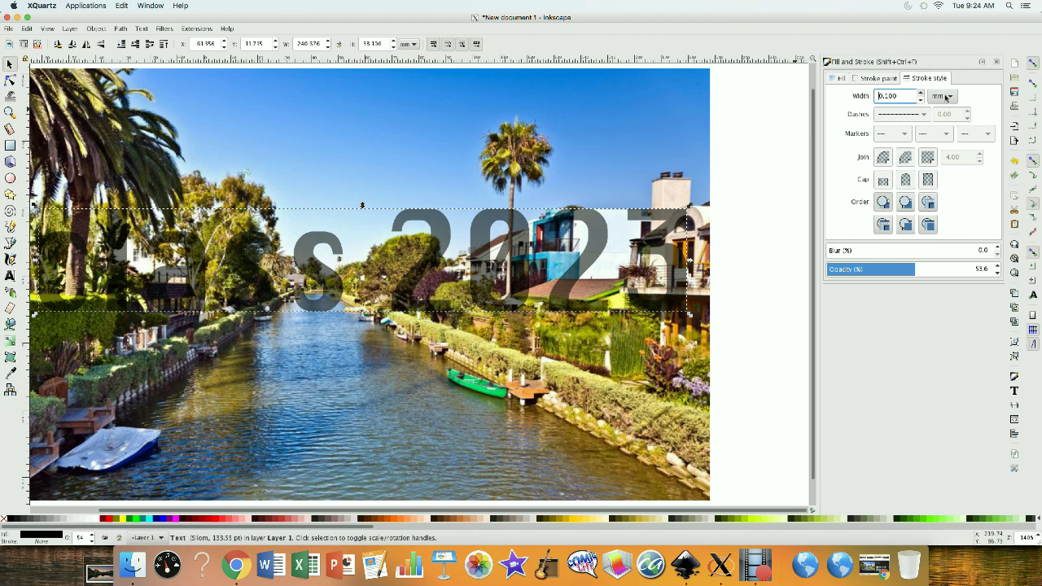
left_click(944, 97)
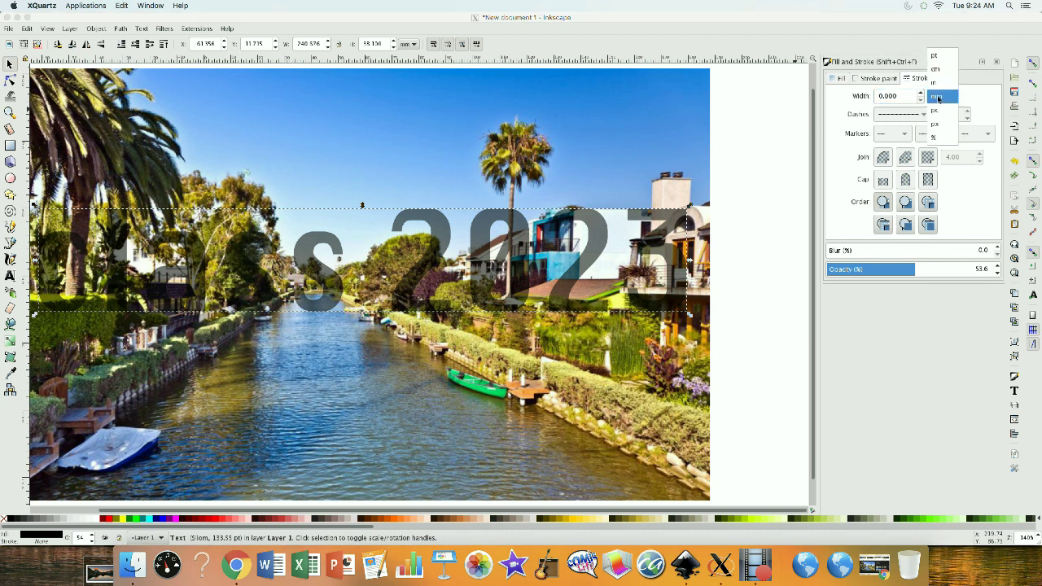
left_click(940, 72)
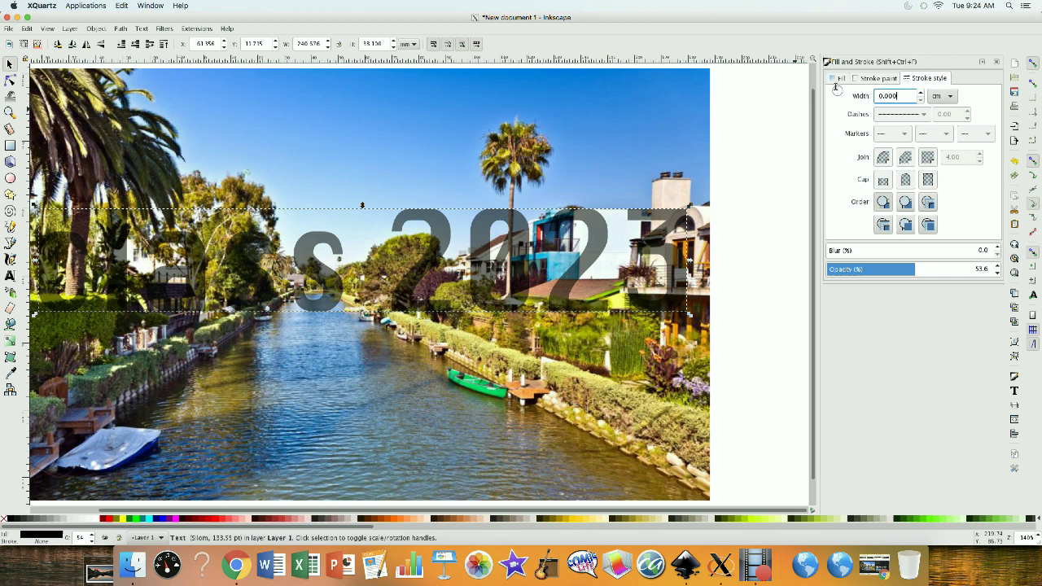
- Enter a stroke width of 2 cm for the text and give it a flat-color stroke paint
type("2")
key("Return")
left_click(658, 248)
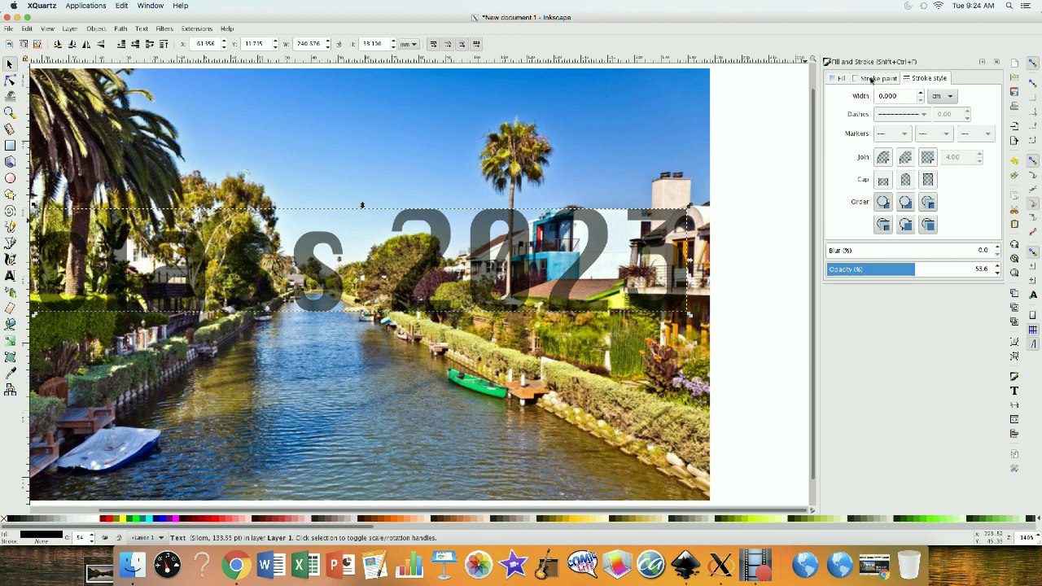
left_click(878, 79)
left_click(855, 97)
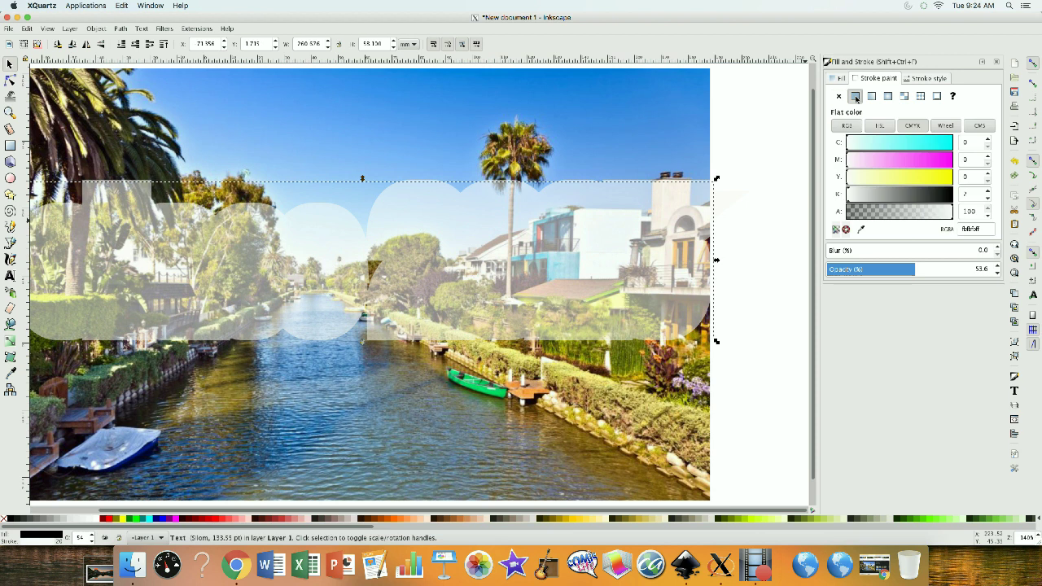
- Reduce the text's stroke width to 0.8 cm and raise its opacity to 100%
left_click(928, 79)
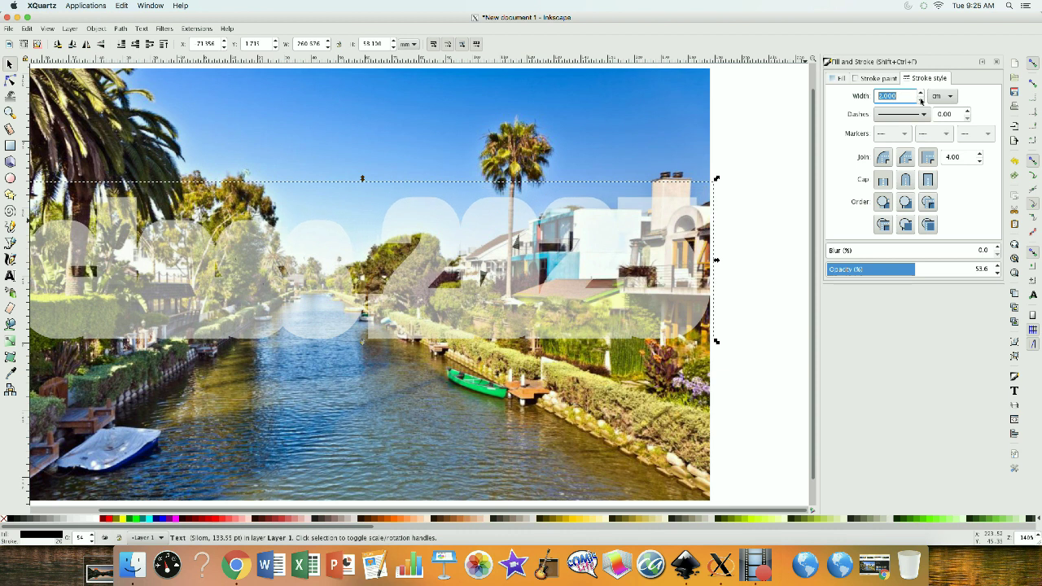
type("0.8")
key("Return")
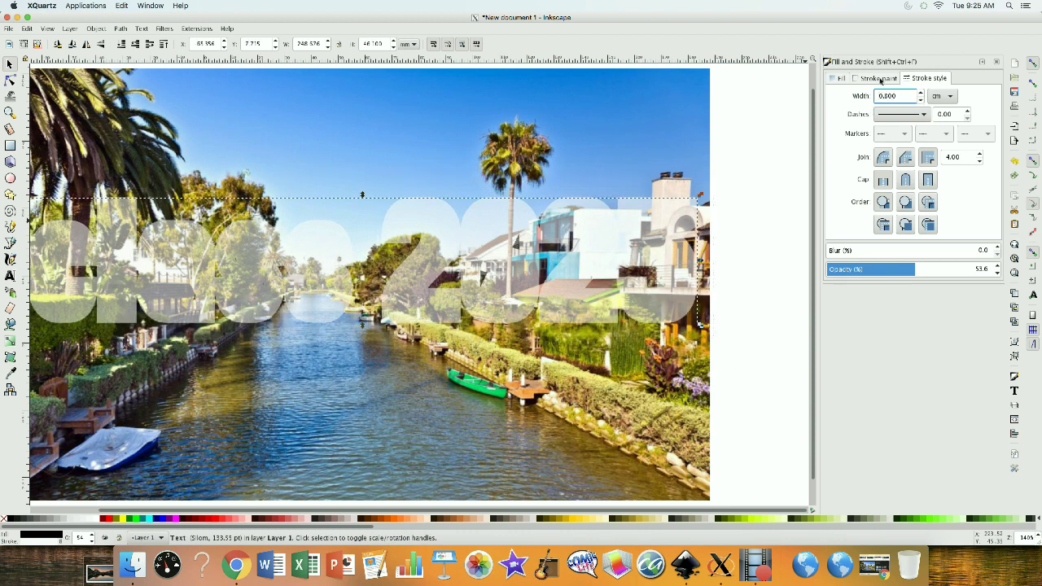
left_click(986, 270)
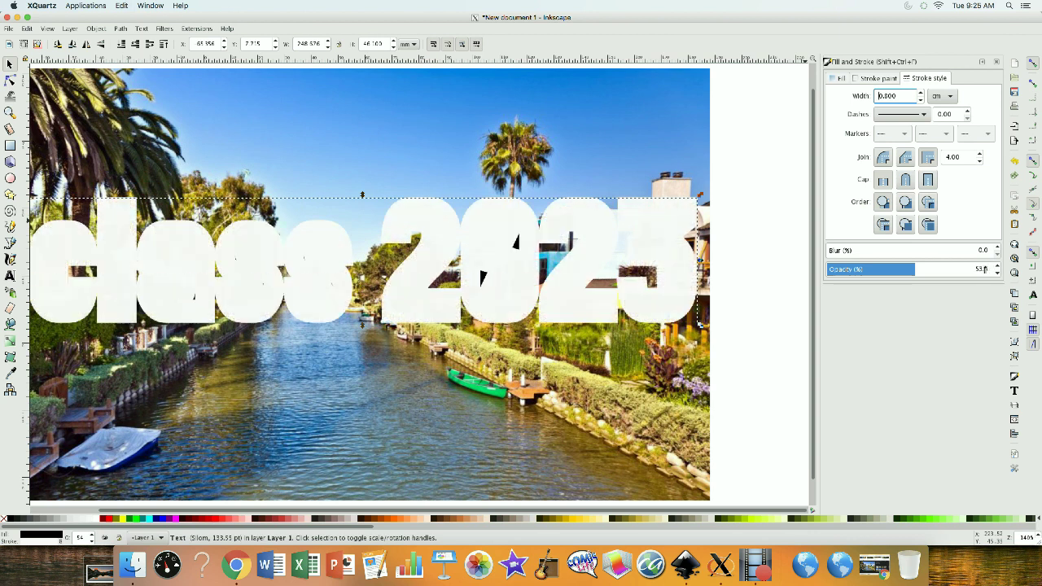
left_click_drag(914, 270, 987, 270)
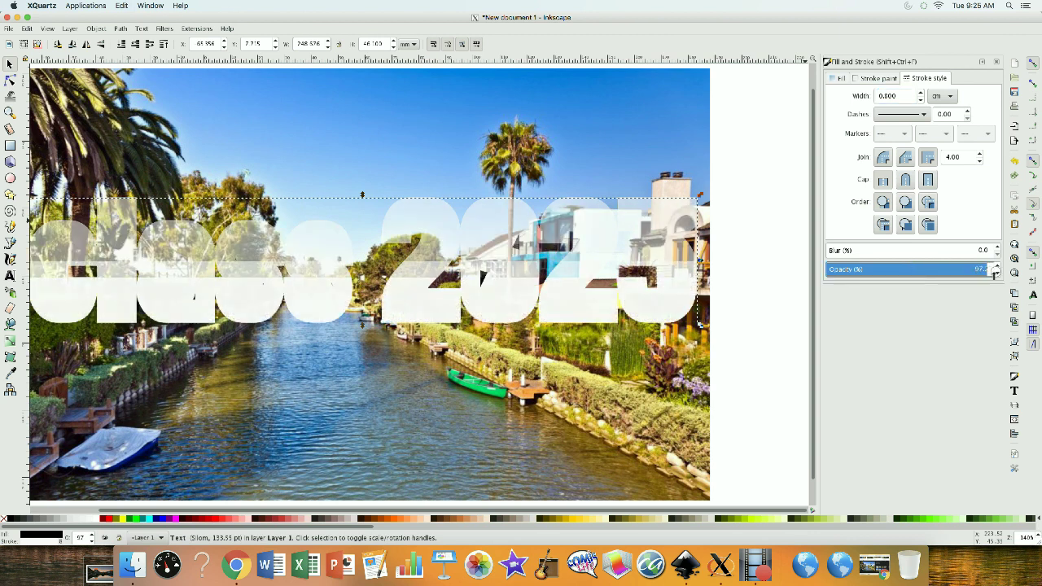
- Reduce the text's stroke width to 0.3 cm and lower the text one level, behind the clipped photo
left_click(874, 77)
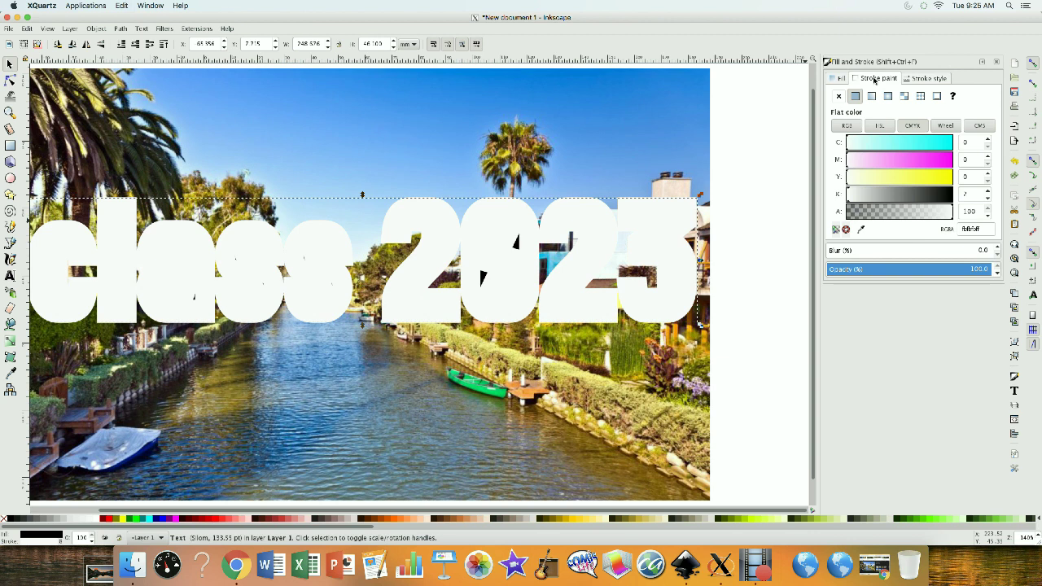
left_click(915, 79)
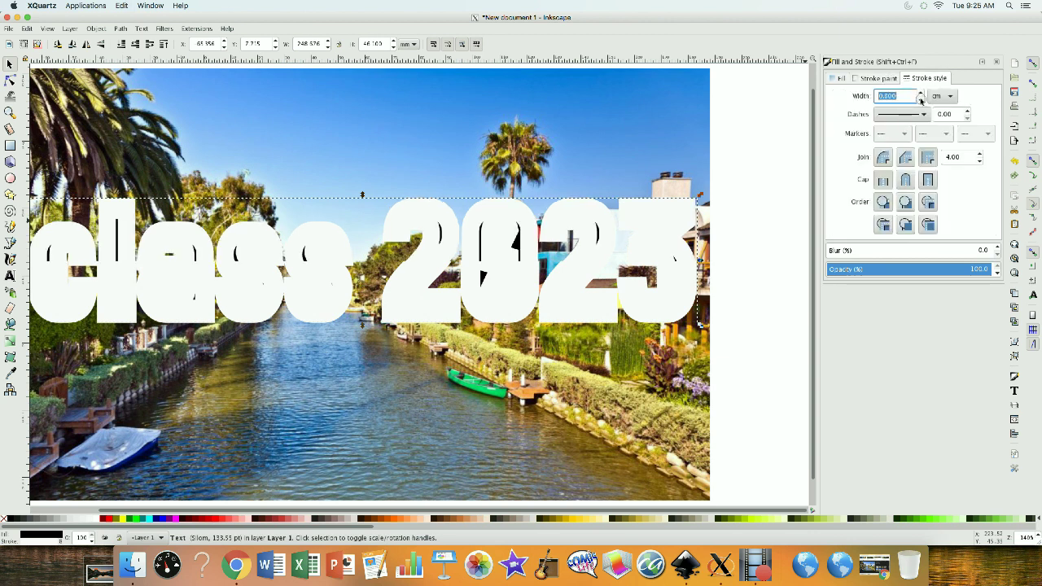
left_click(919, 93)
left_click(920, 99)
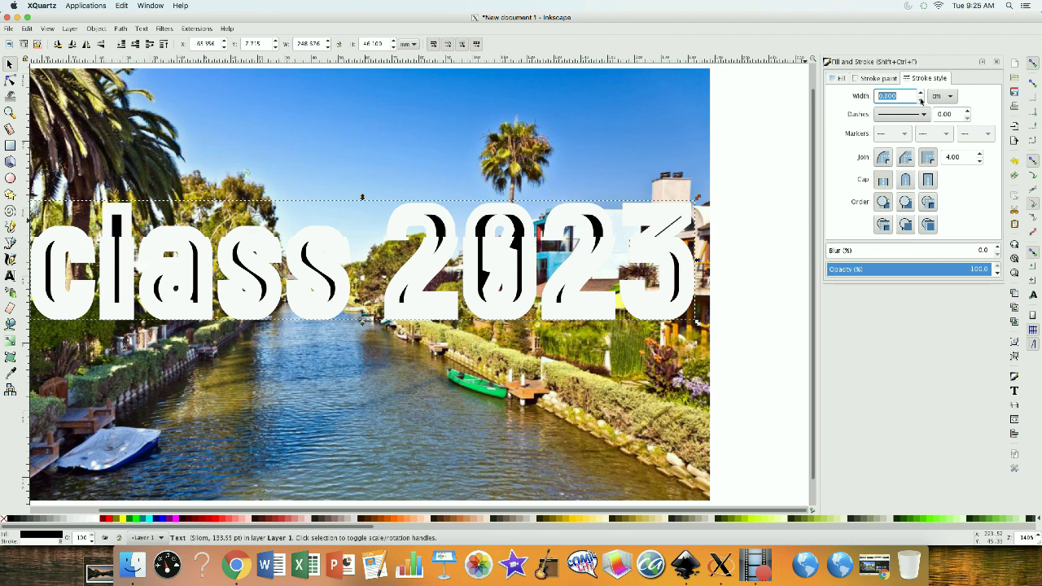
left_click(920, 100)
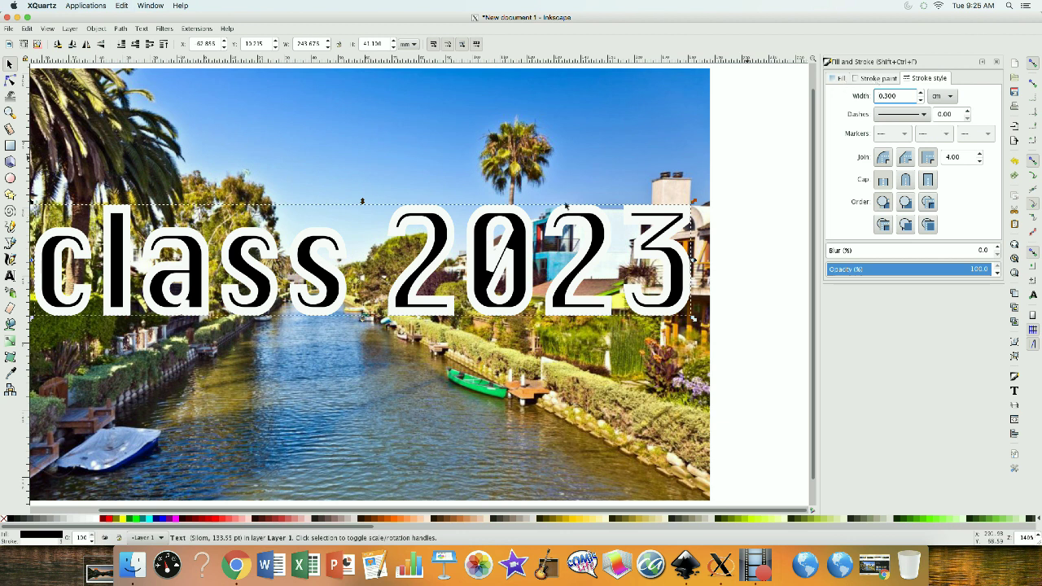
left_click(137, 46)
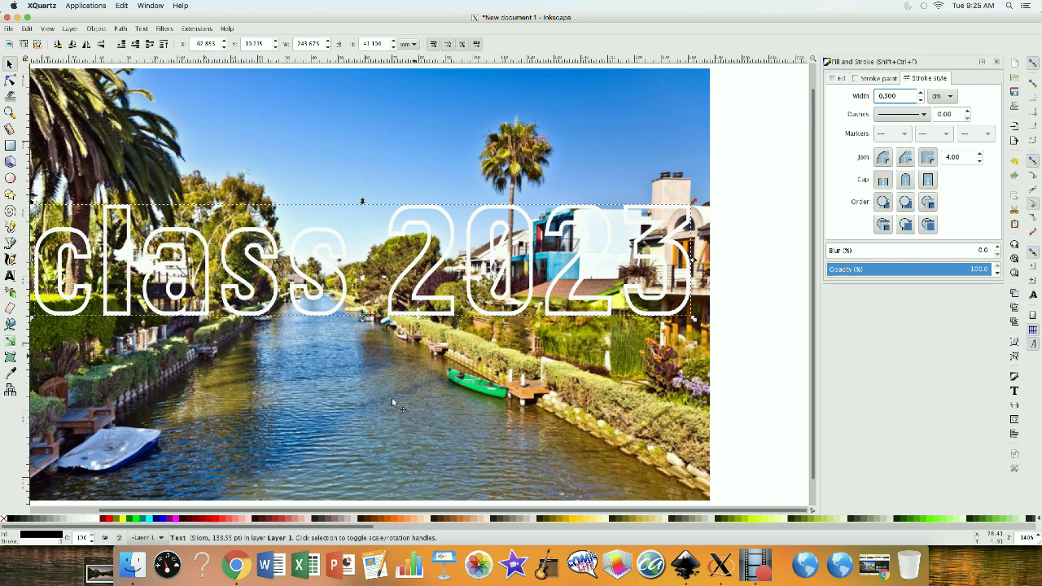
left_click(757, 569)
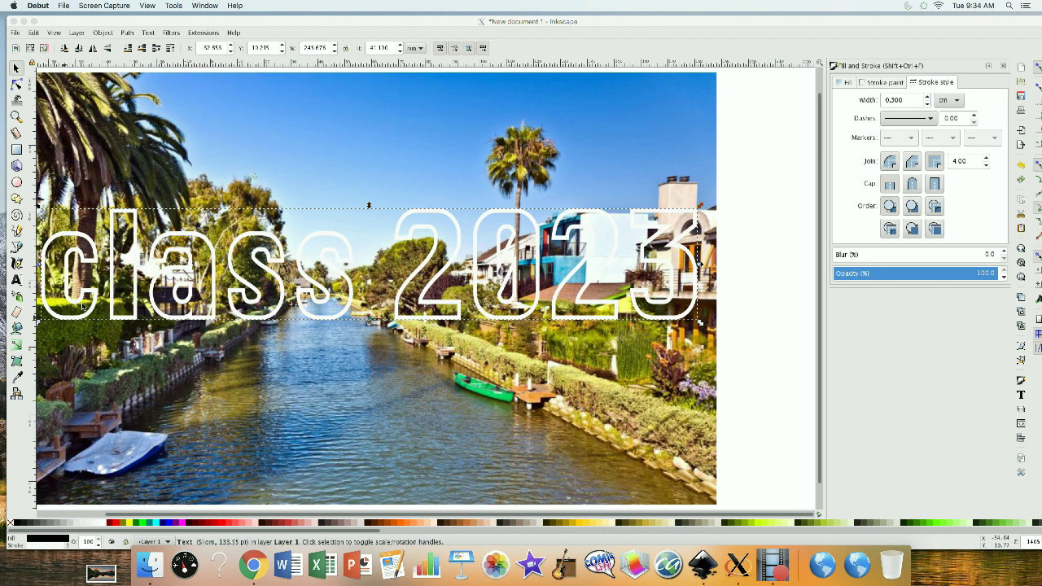
left_click(239, 130)
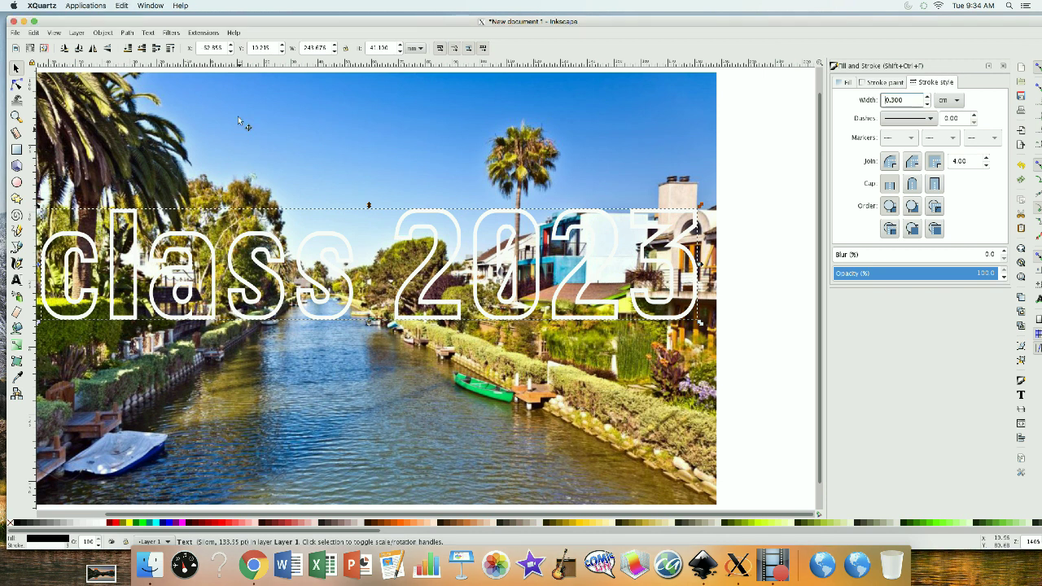
- Select the full background photo behind the lettering and delete it
left_click(148, 103)
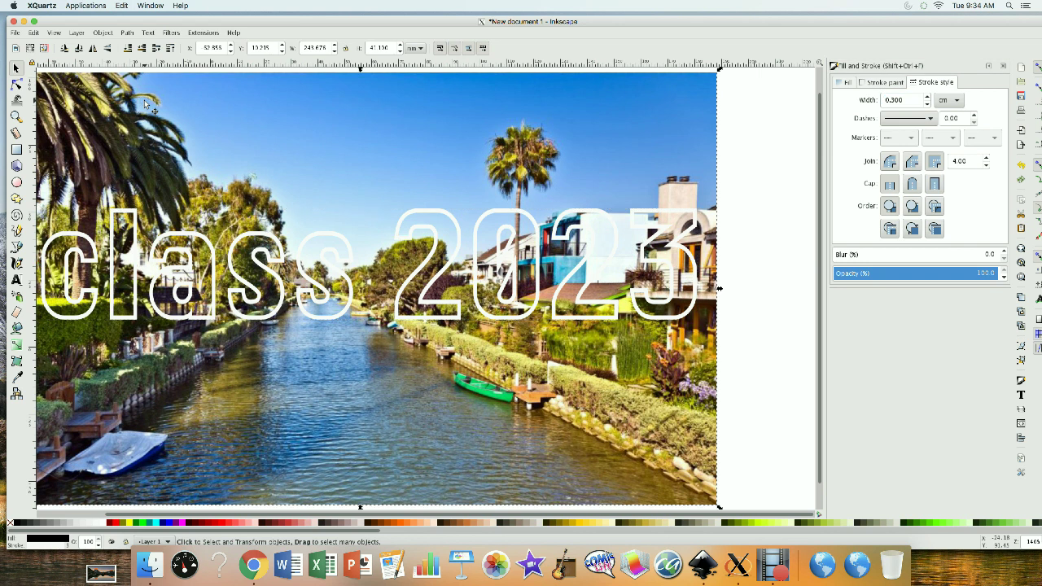
key("Delete")
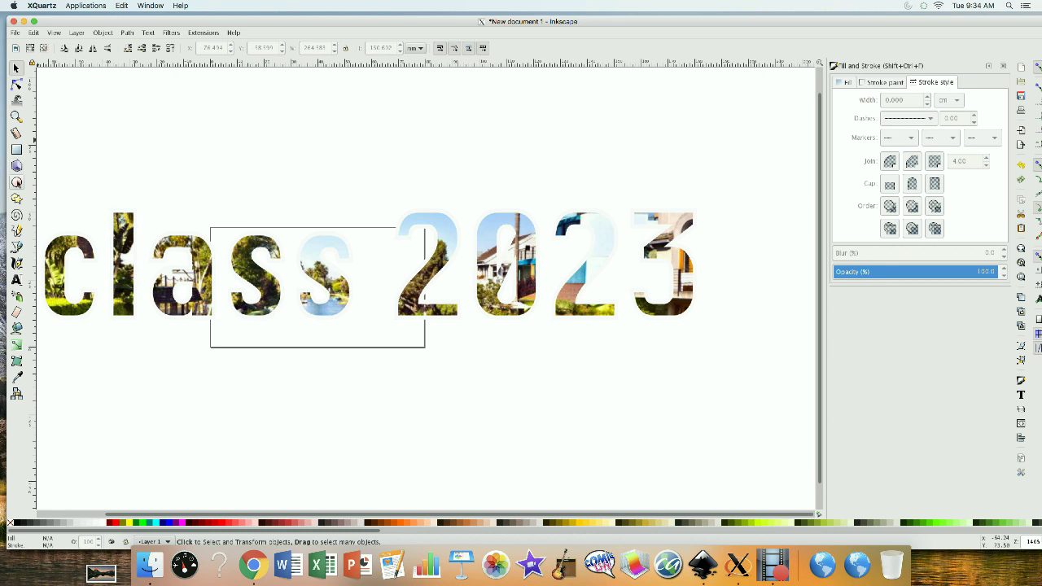
- Draw an ellipse over the lettering, stretch it to about 254 by 82 mm, and send it to the bottom of the stack
left_click(17, 183)
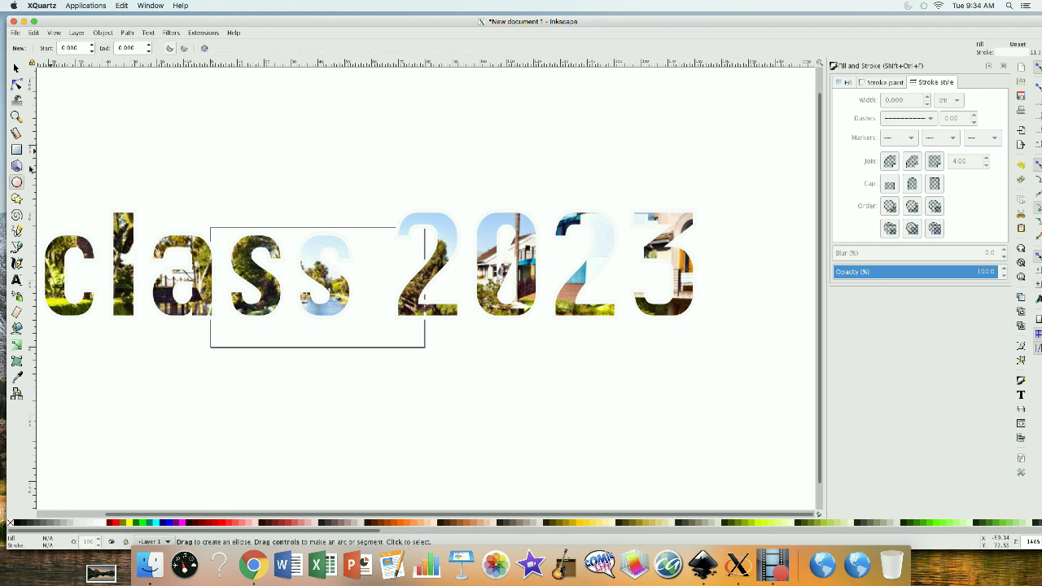
left_click_drag(49, 166, 537, 299)
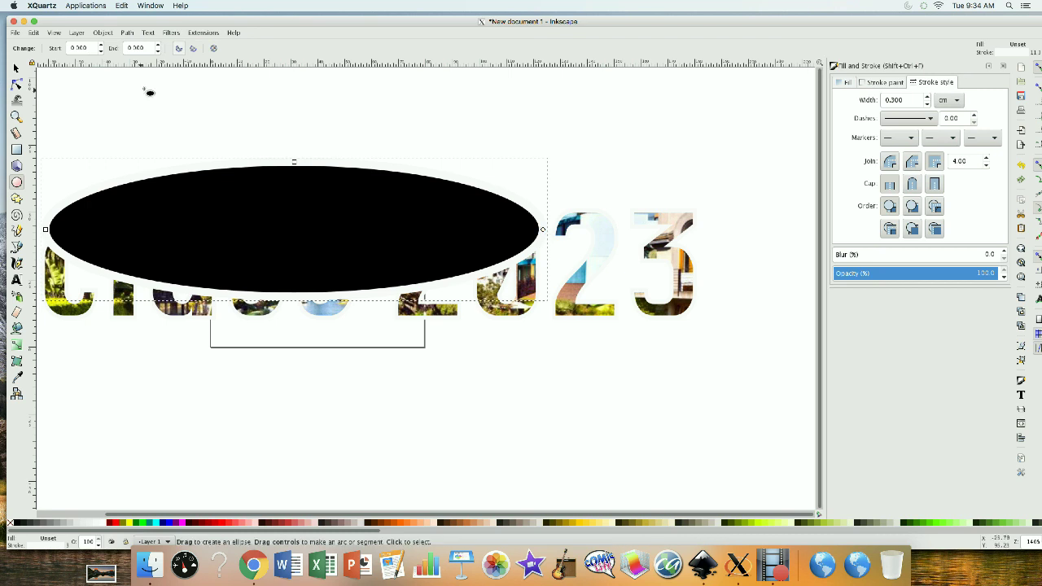
left_click(15, 68)
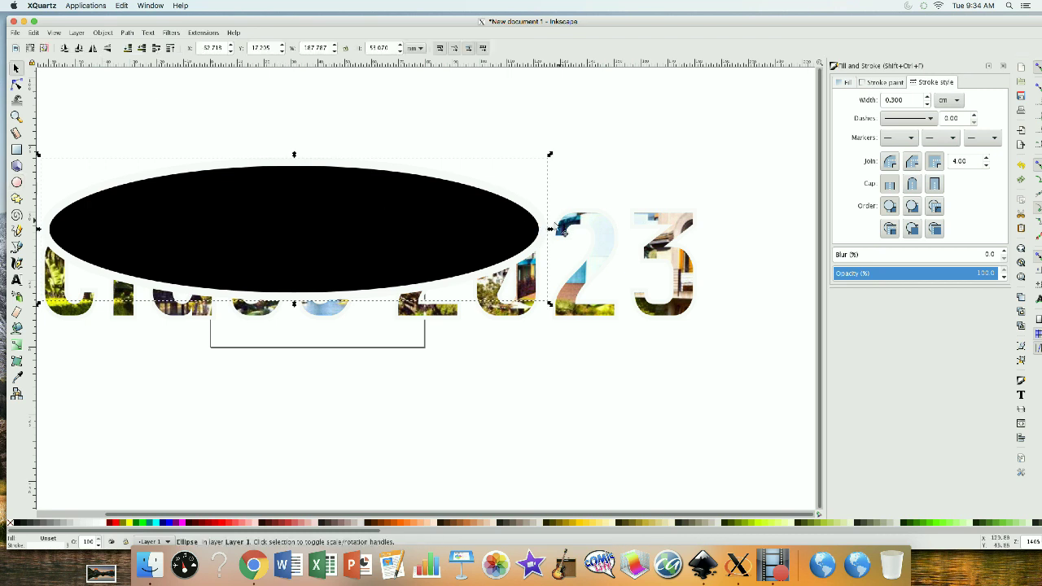
left_click_drag(550, 230, 526, 254)
left_click_drag(384, 305, 395, 380)
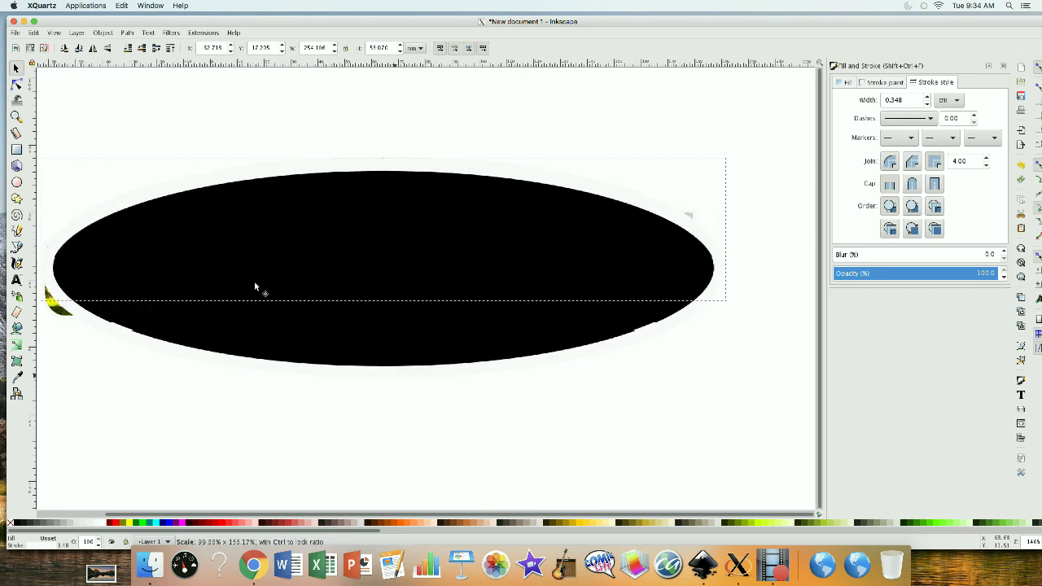
left_click(127, 49)
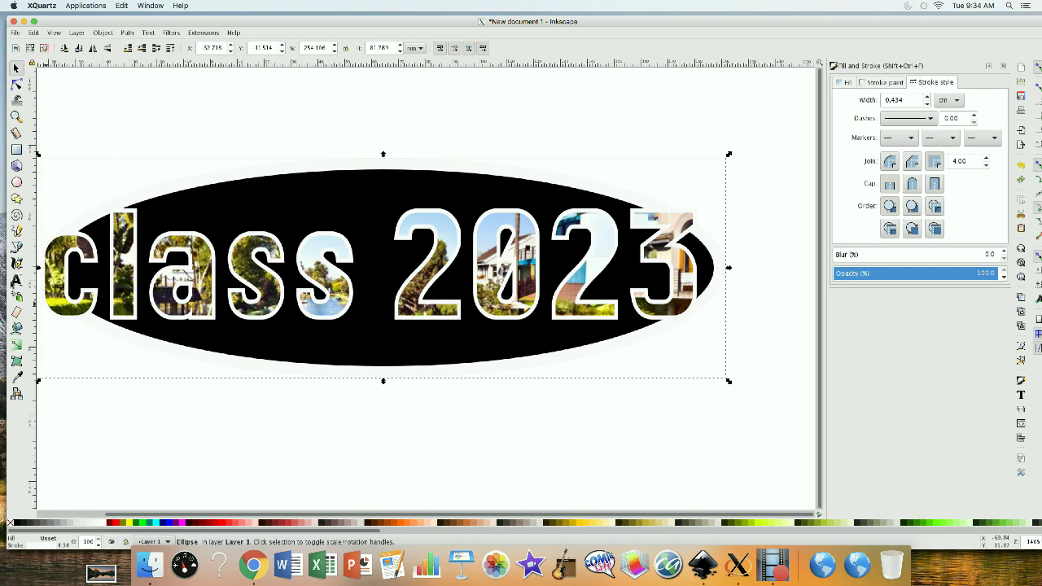
- Fill the ellipse with a radial gradient and widen it on both sides to about 272 mm
left_click(845, 83)
left_click(893, 100)
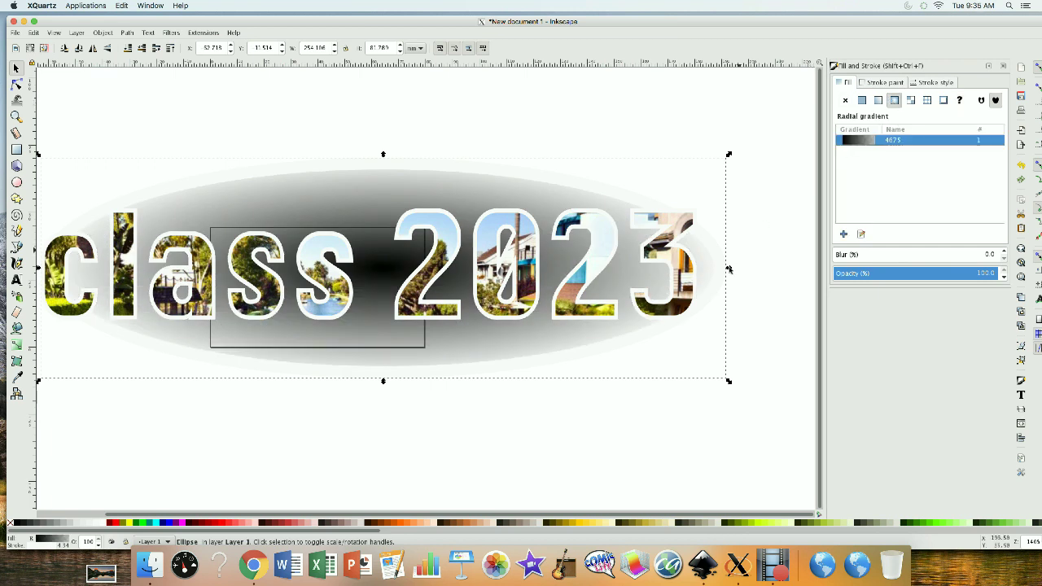
left_click_drag(727, 268, 767, 270)
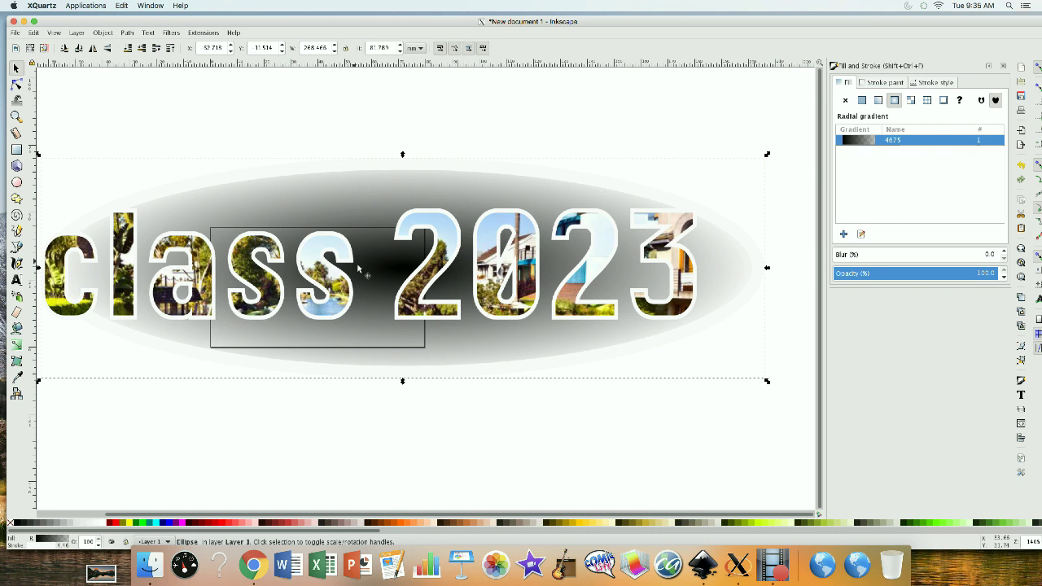
left_click_drag(38, 267, 30, 268)
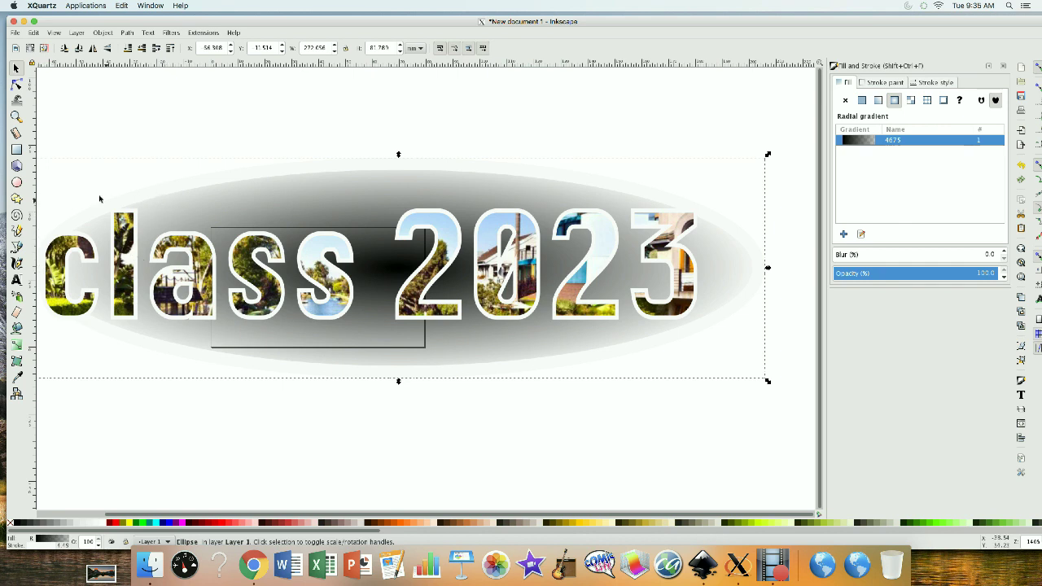
- Move the clipped photo down off the outlined text, select the text beneath, and undo the move
left_click(123, 271)
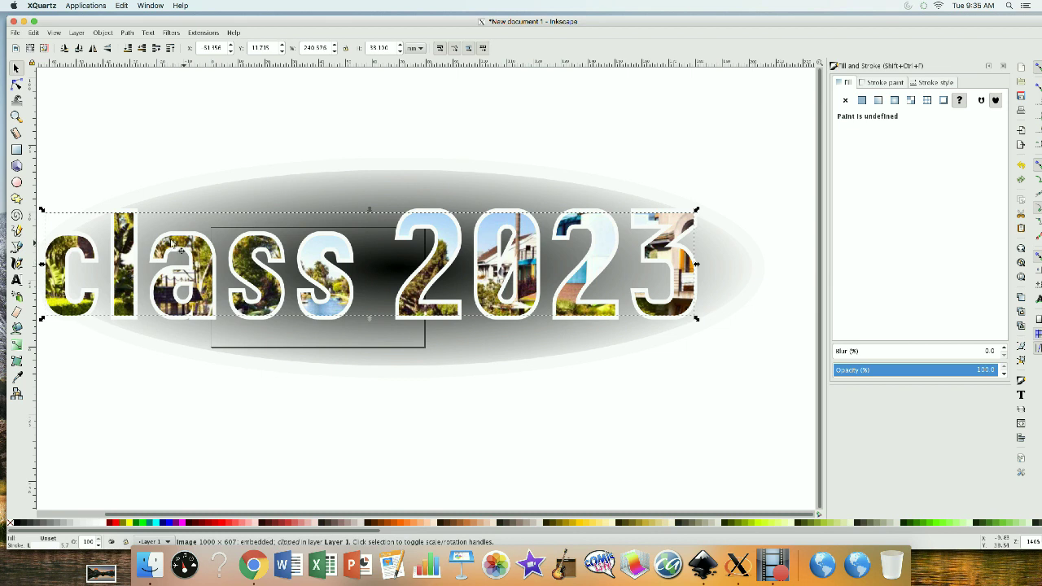
left_click_drag(127, 237, 137, 296)
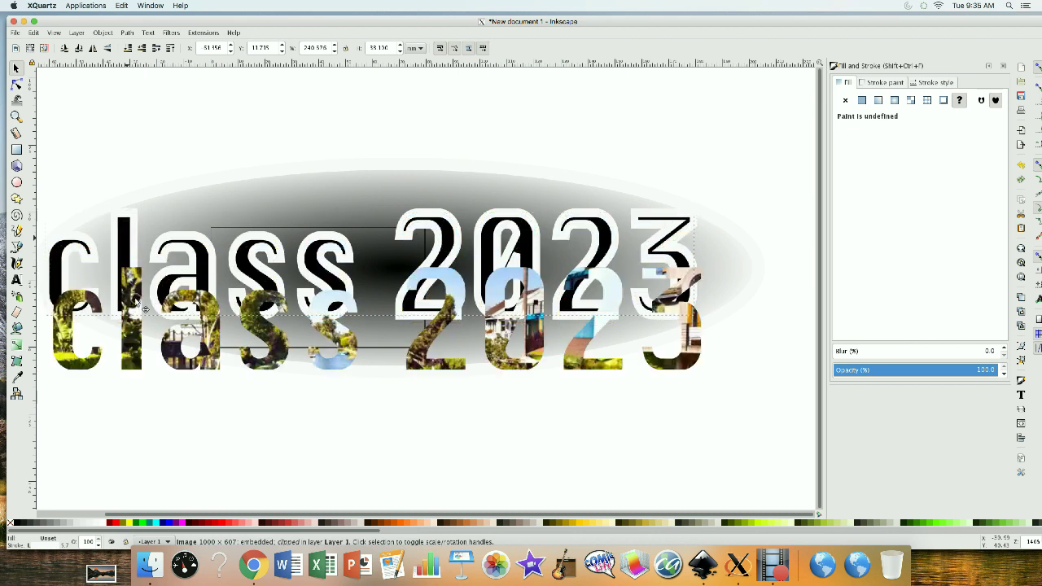
left_click(122, 239)
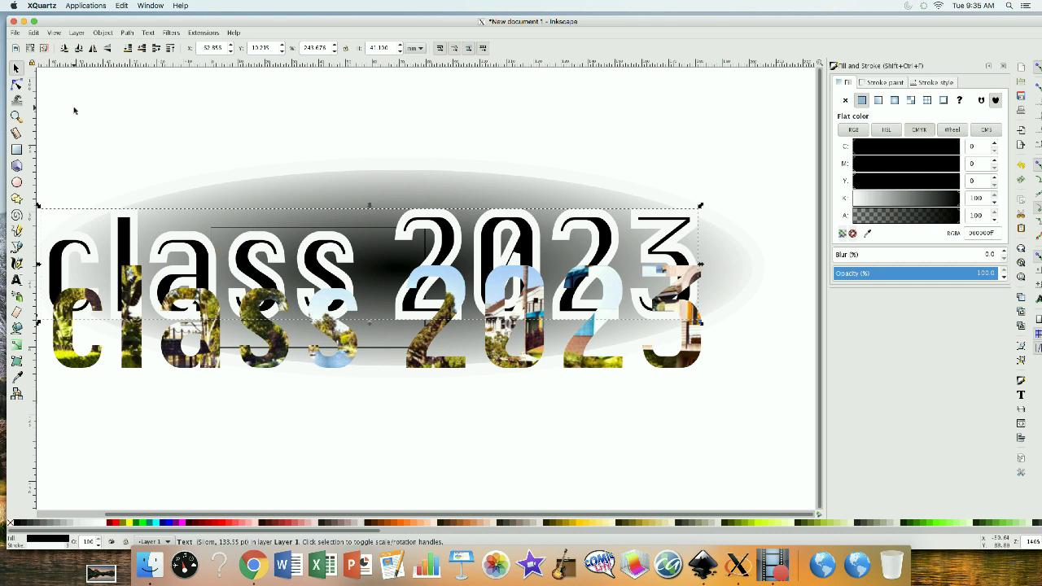
key("ctrl")
key("ctrl+z")
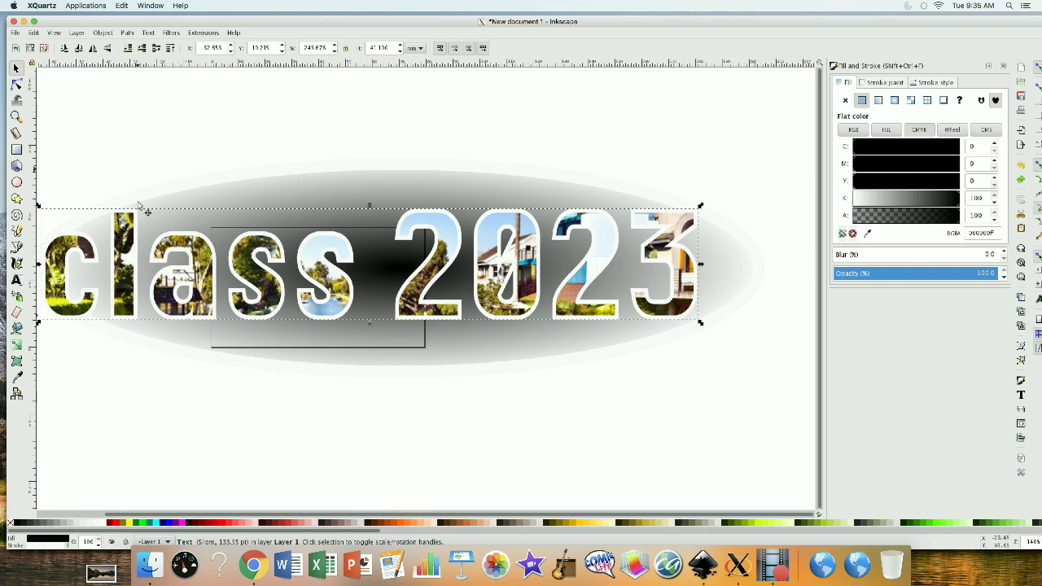